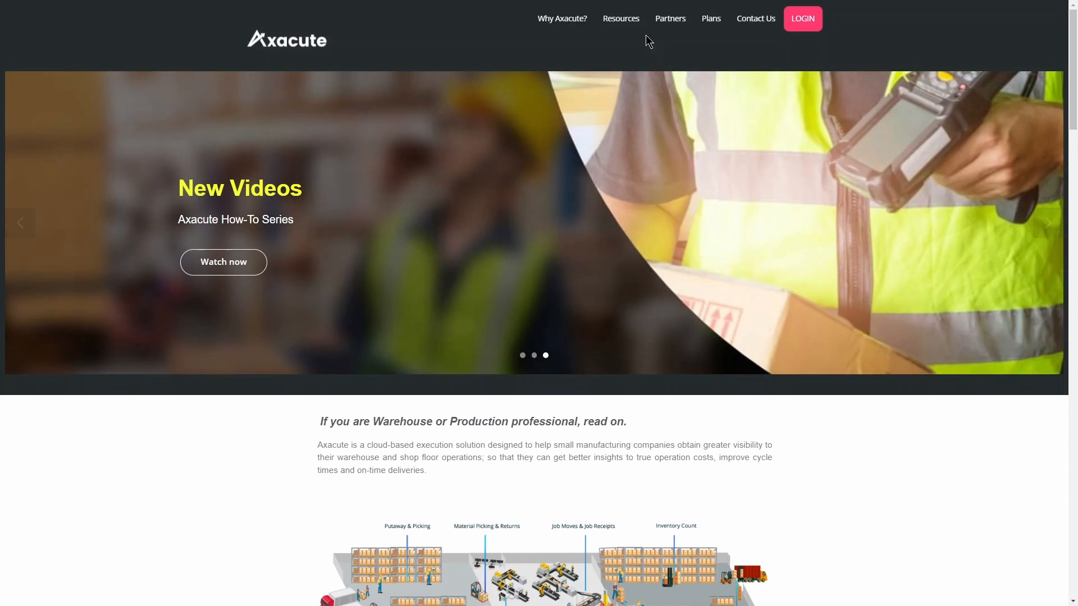
Open the Template Files article in Axacute's support resources, reached through the solution home listing
mouse_move(643, 29)
click(640, 50)
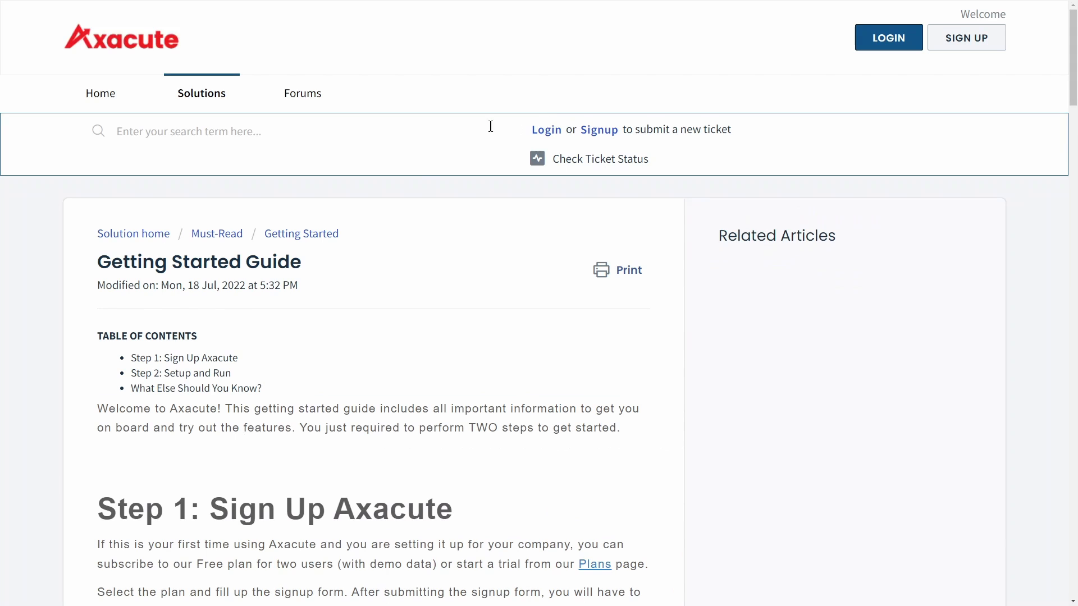
click(166, 241)
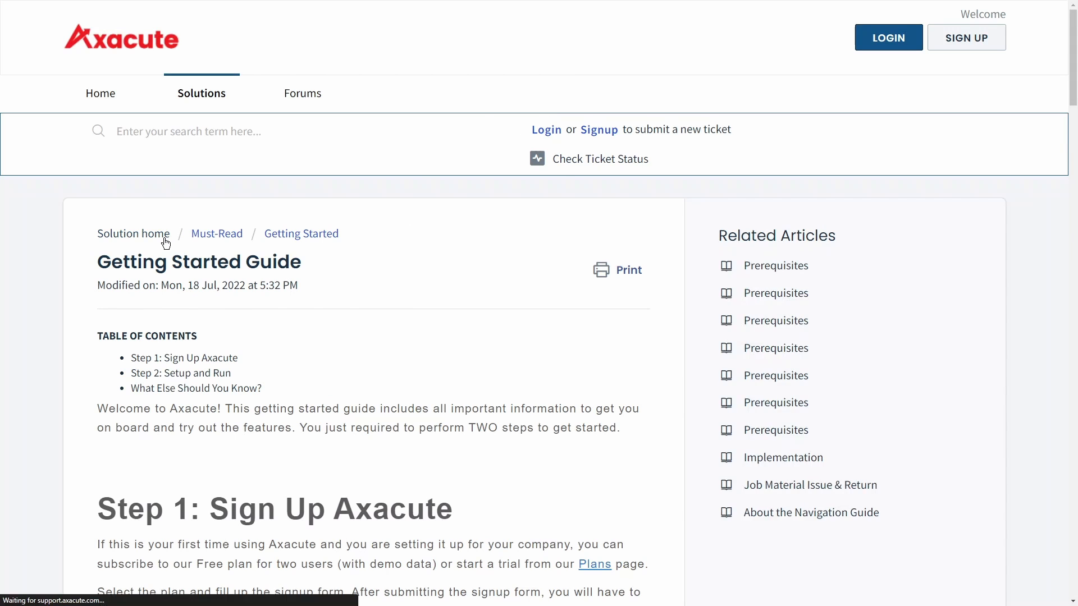
scroll(469, 259, down, 20)
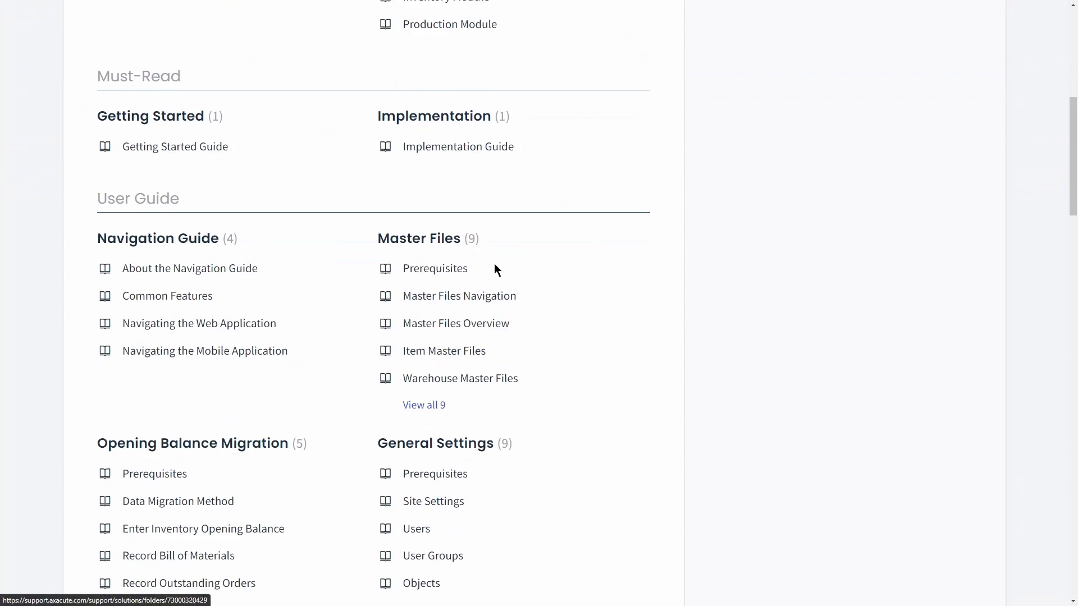
scroll(507, 271, down, 4)
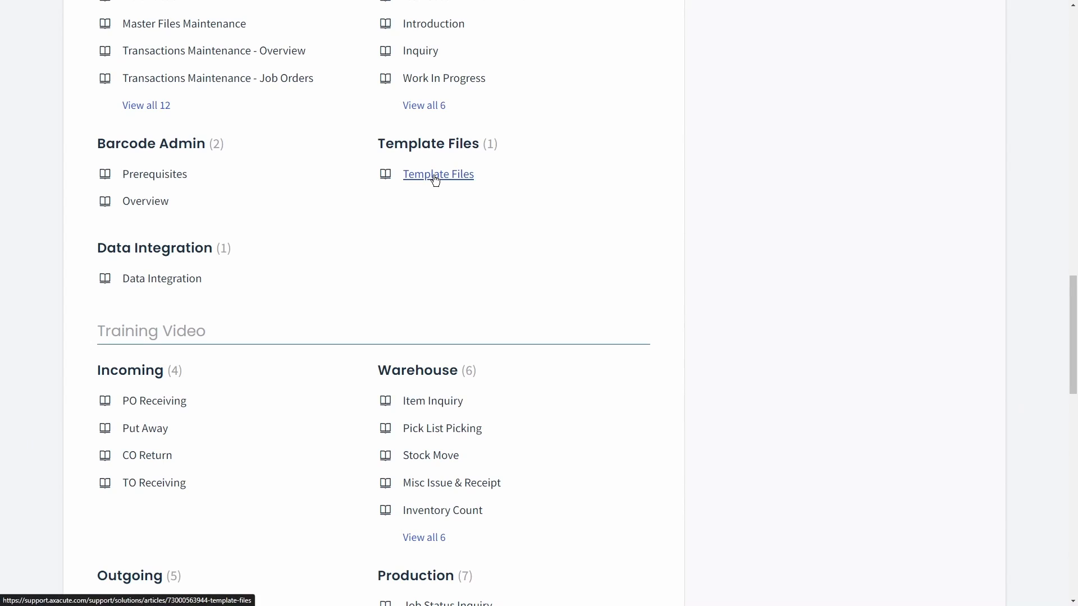
click(432, 176)
scroll(444, 200, down, 6)
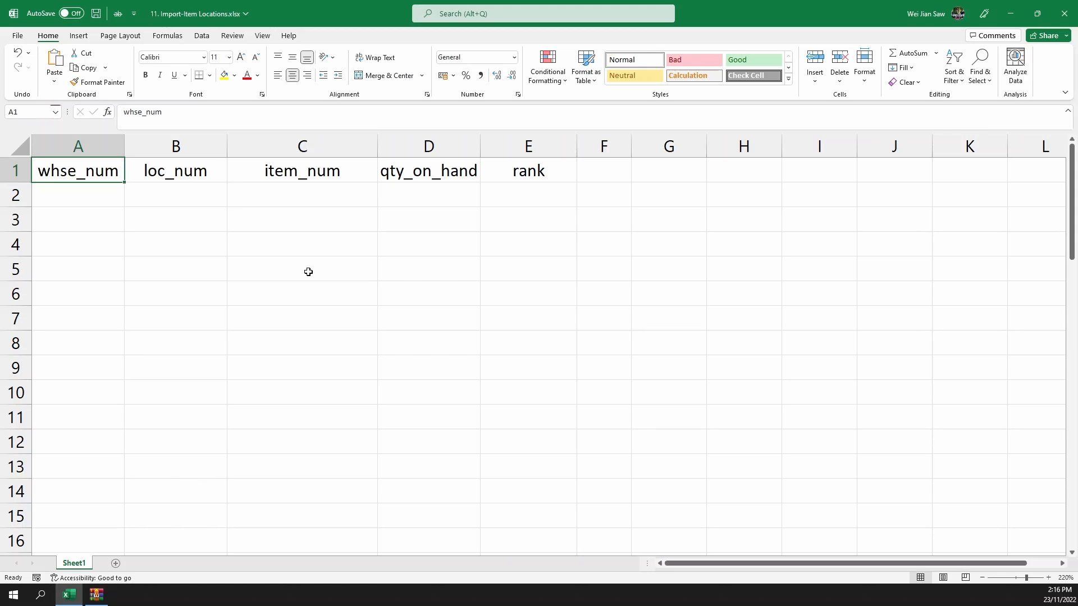
Fill row 2 of the item locations template with warehouse MAIN, location A1-1, item CP-20000, quantity on hand 1200 and rank 1
click(81, 190)
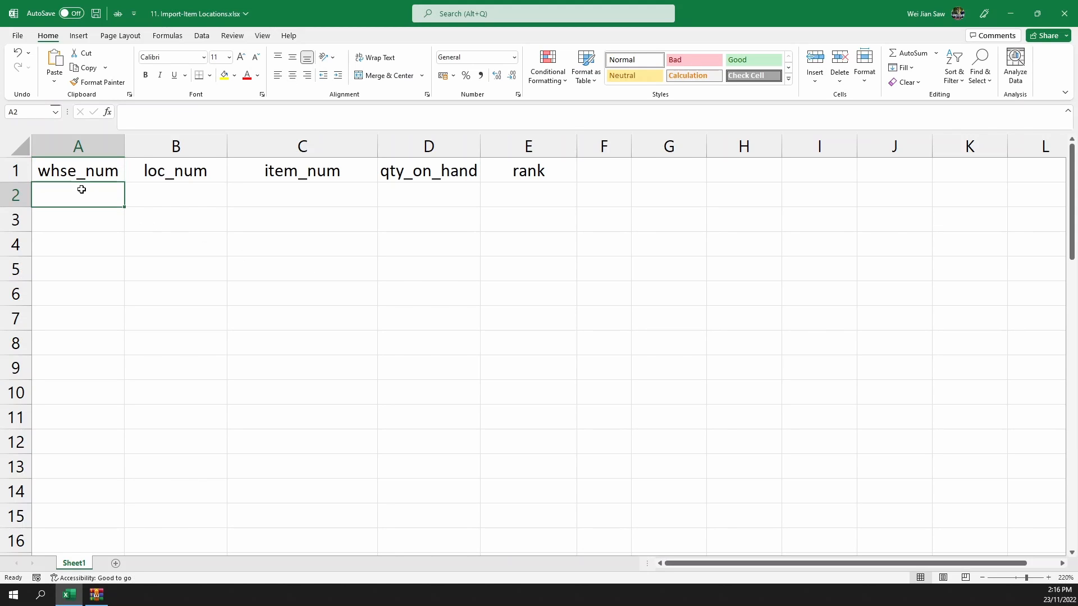
text(MAIN)
key(Tab)
text(A1-1)
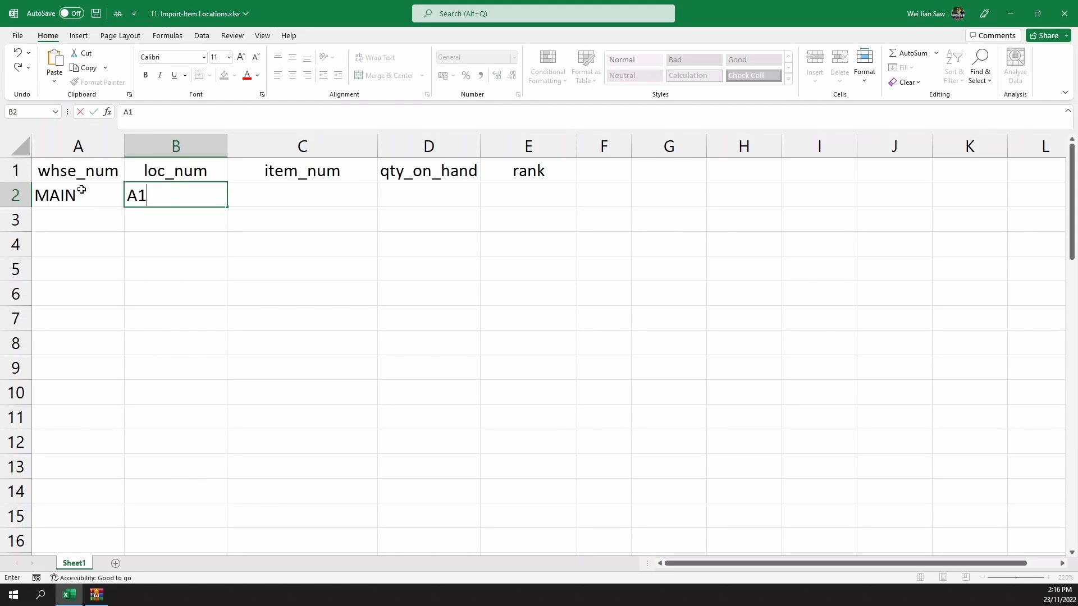
key(Tab)
text(CP-20000)
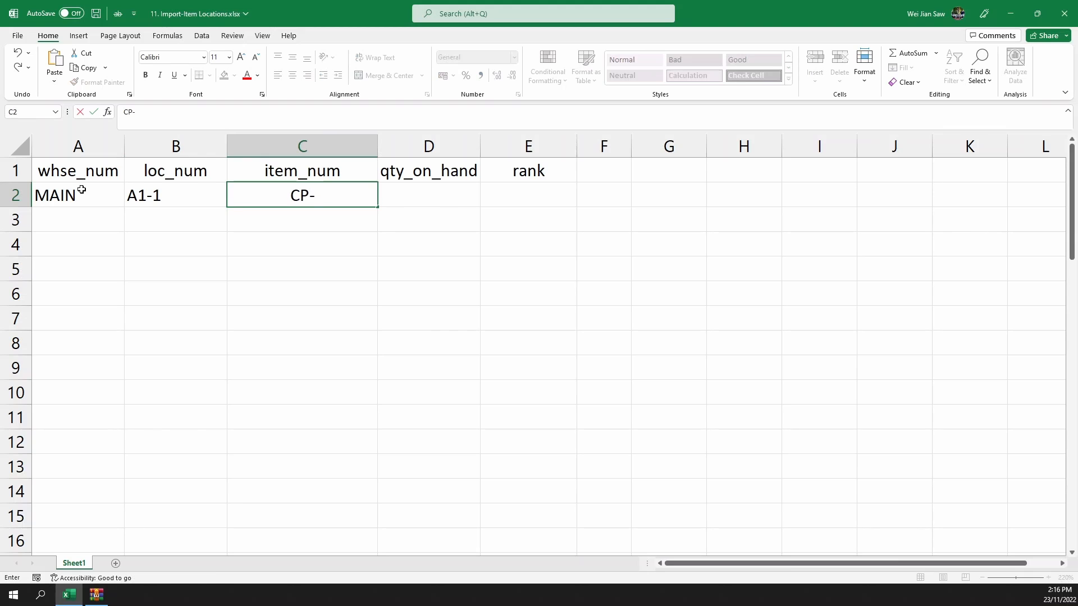
key(Tab)
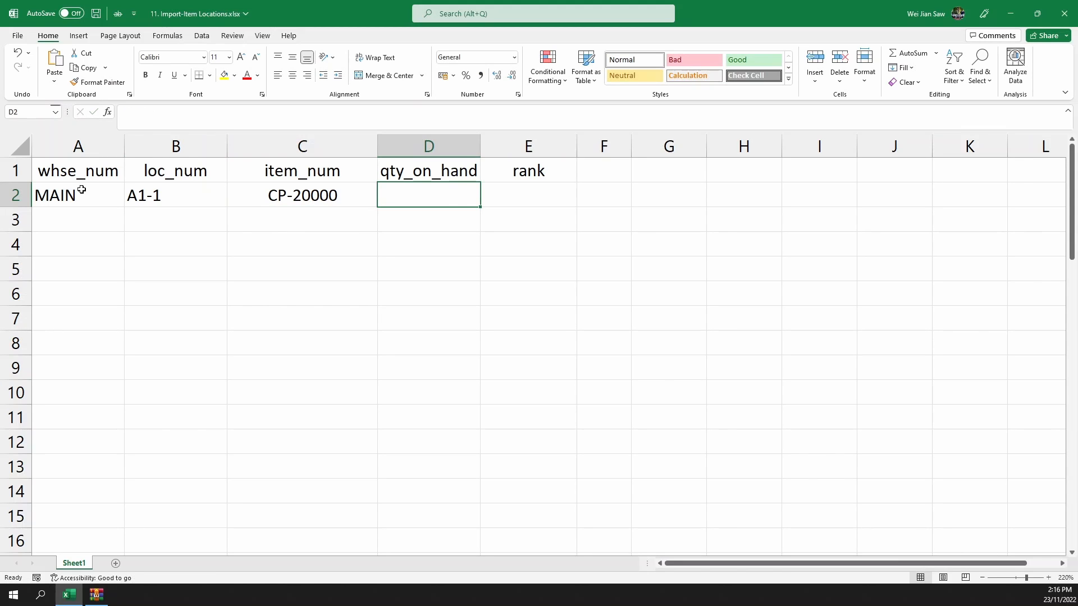
text(1200)
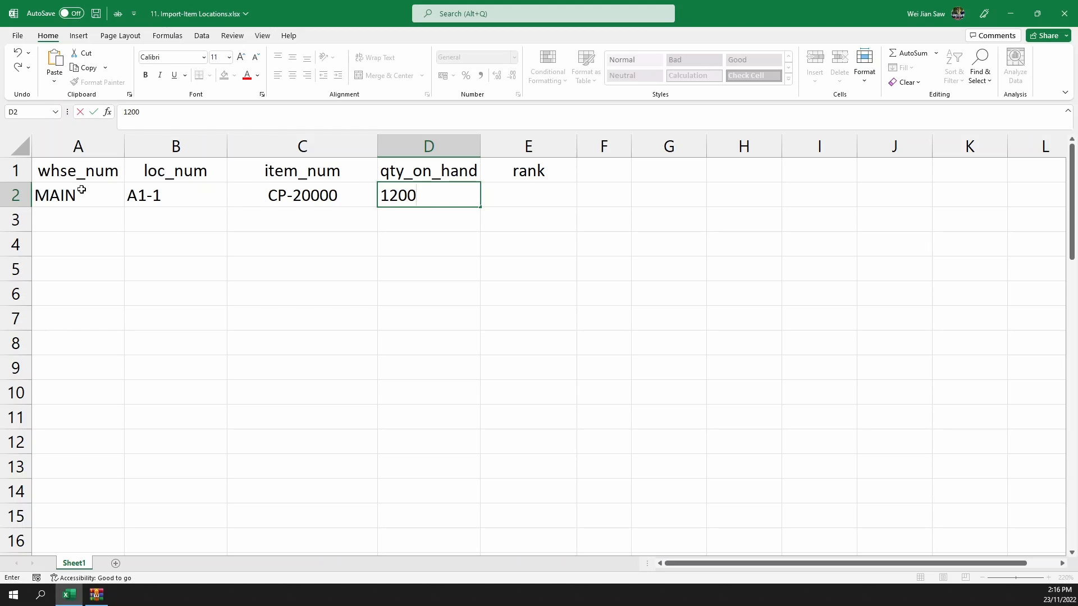
key(Tab)
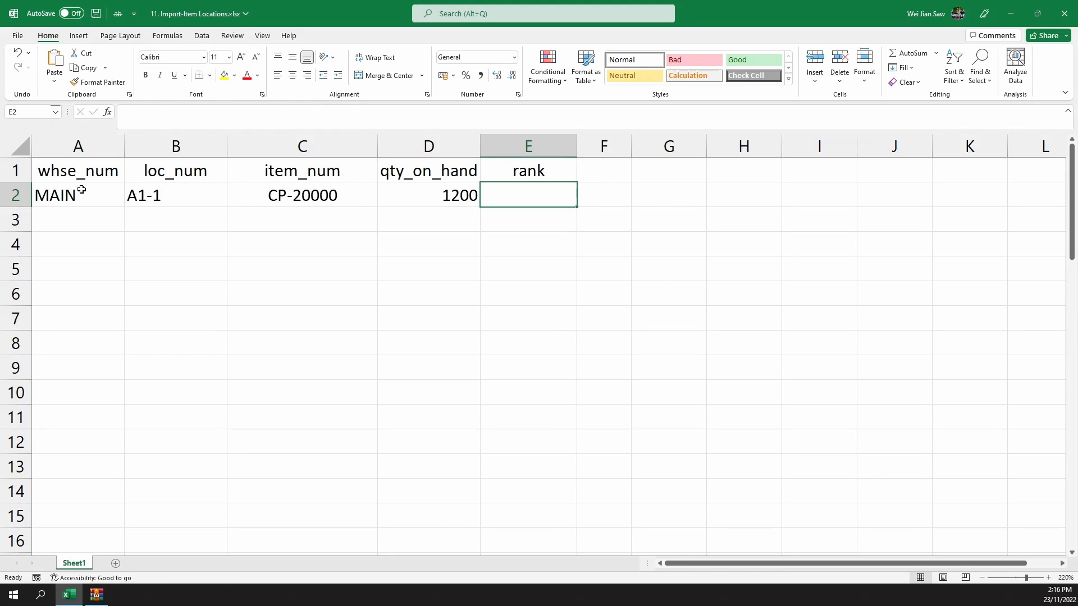
text(1)
key(Return)
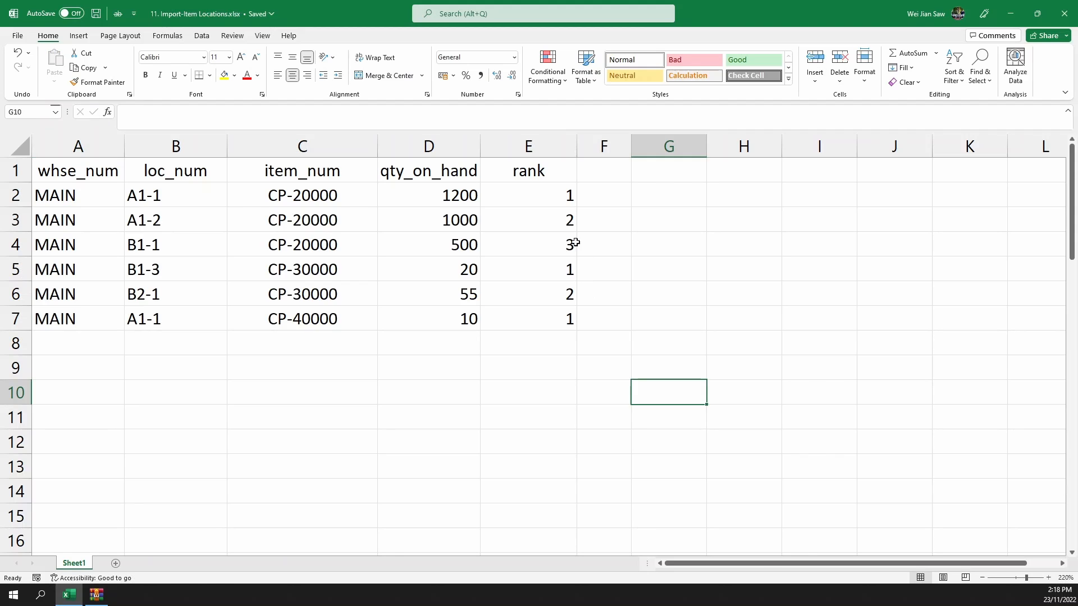
click(566, 209)
drag(565, 214, 565, 315)
click(548, 372)
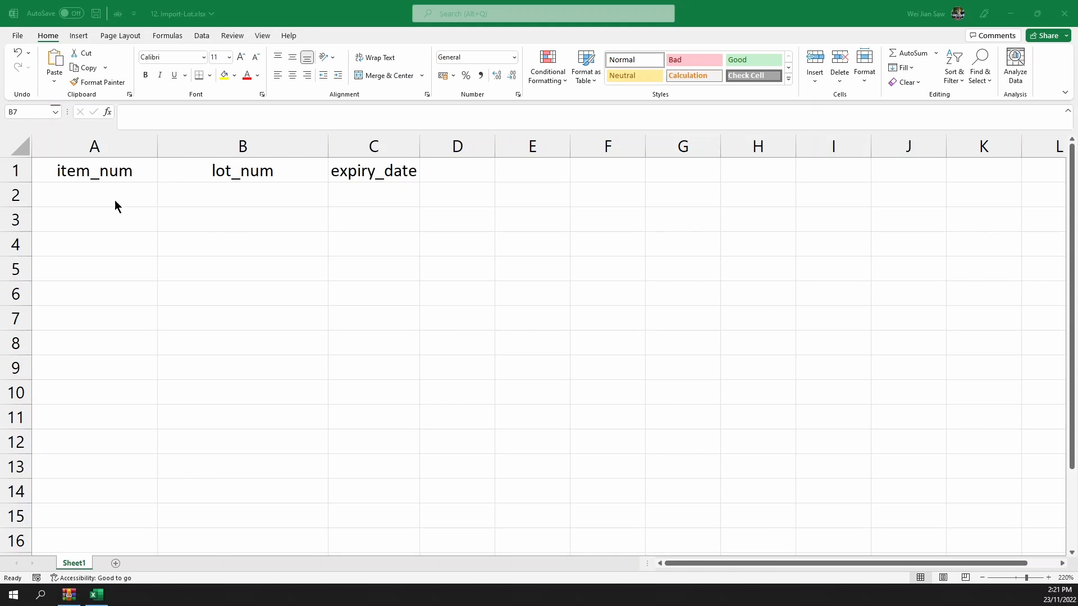
Fill row 2 of the lot template with item number 1123, lot number 20221001 and expiry date 2025-10-01
click(115, 199)
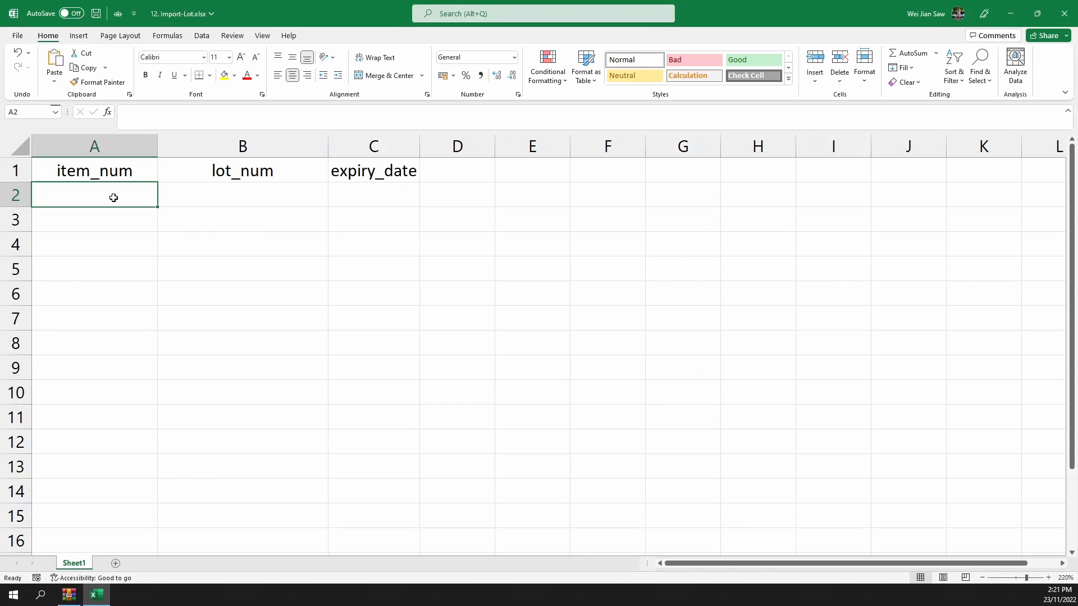
text(1123)
key(Tab)
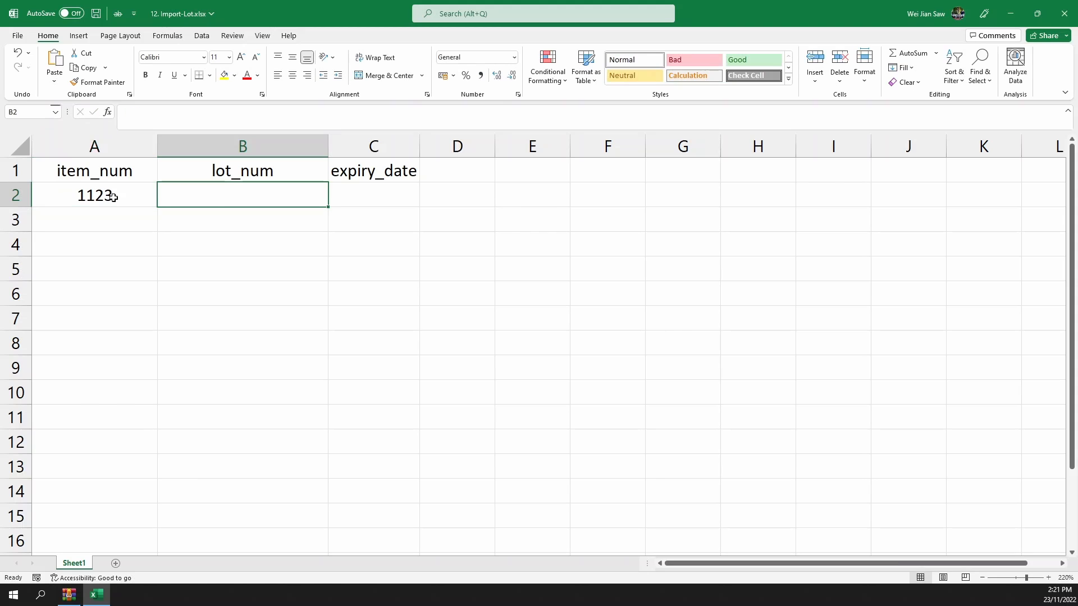
text(2022 )
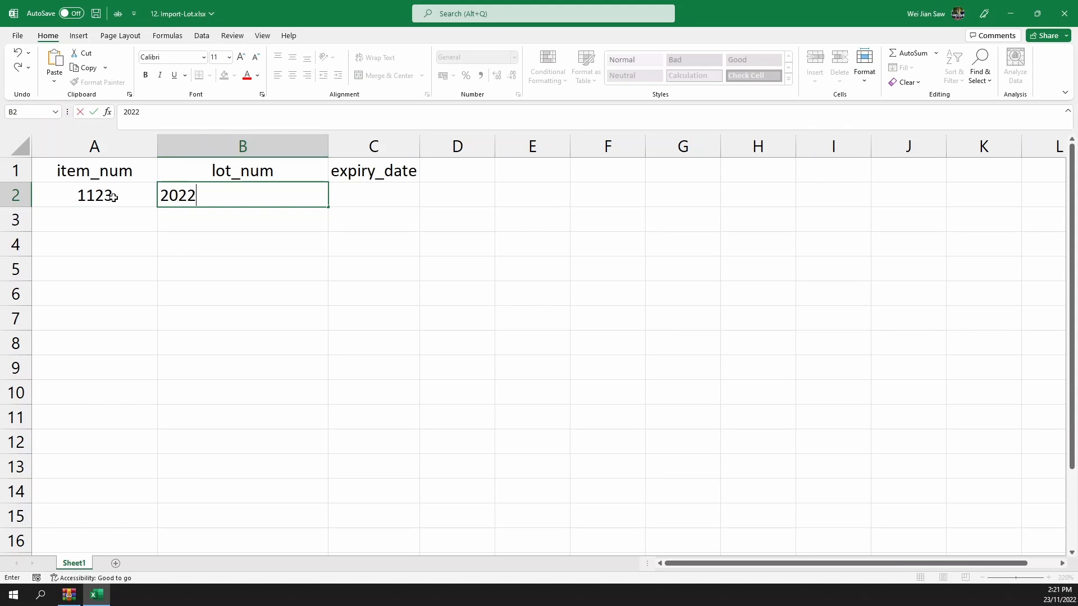
text(1001)
key(Tab)
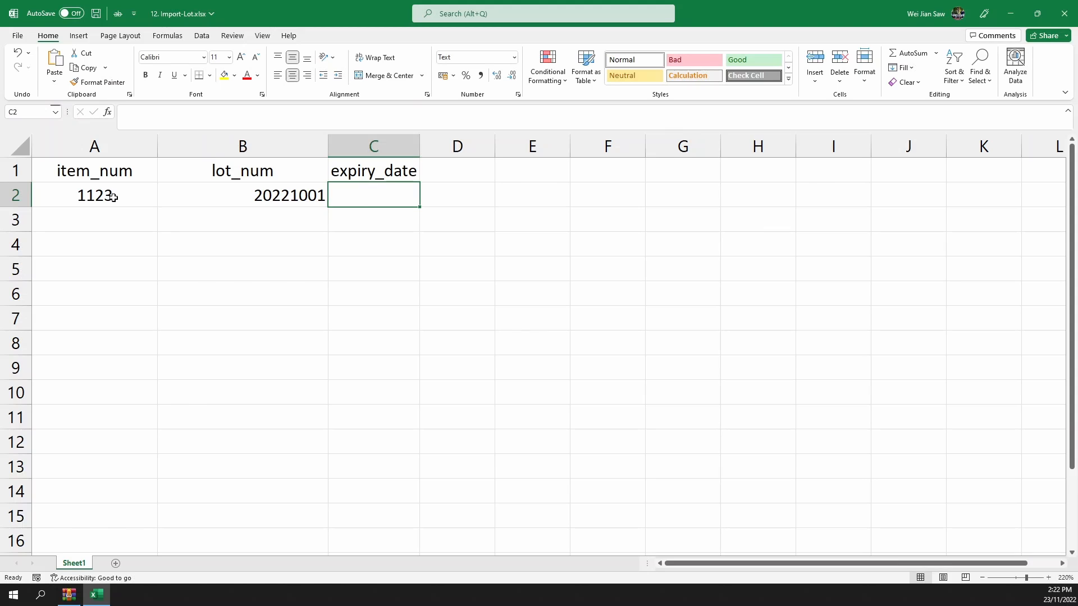
text(2025-10)
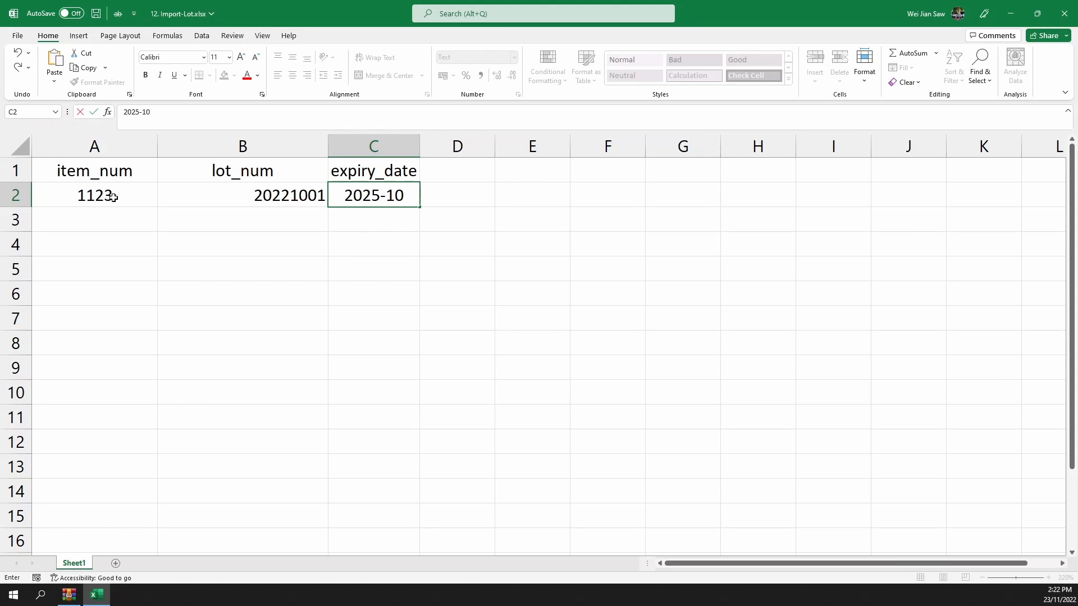
text(-01)
key(Return)
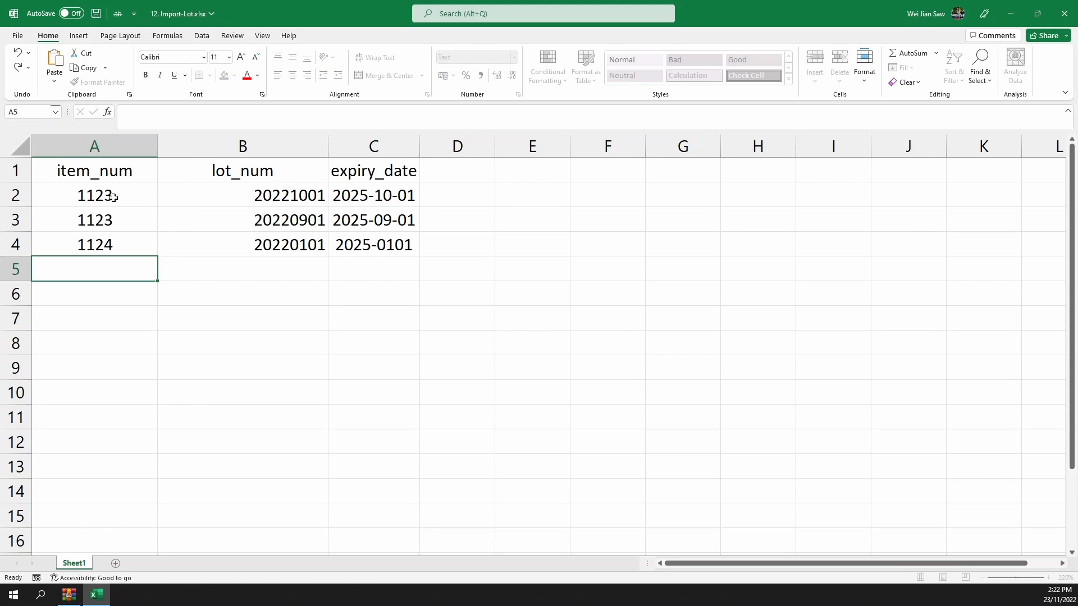
Switch to the 04-Import Templates.zip archive and open 13. Import-Item Lot Locations.xlsx from it in Excel
key(alt+Tab)
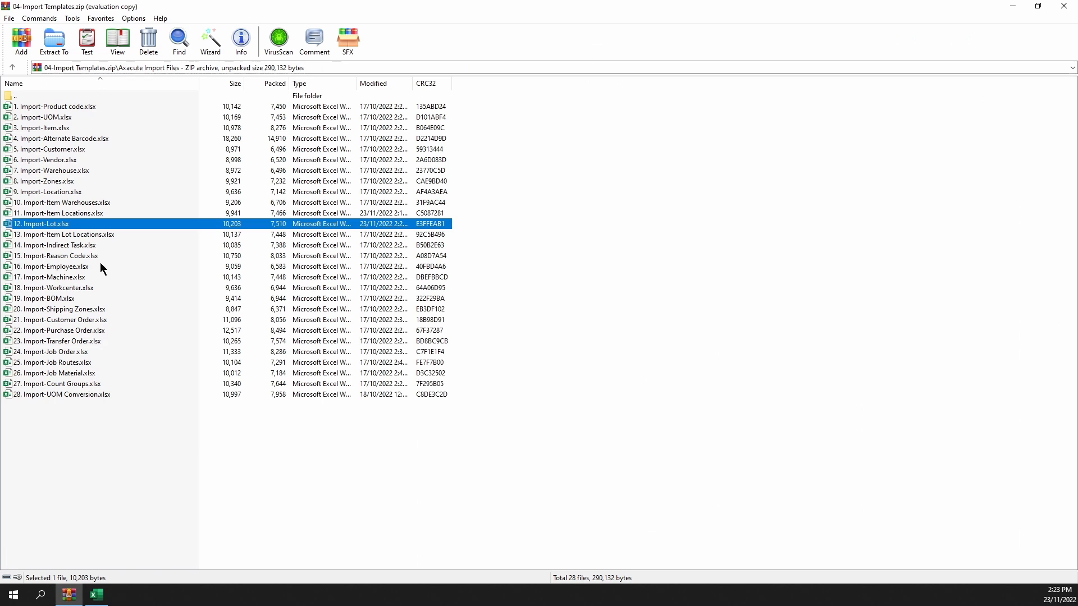
click(90, 235)
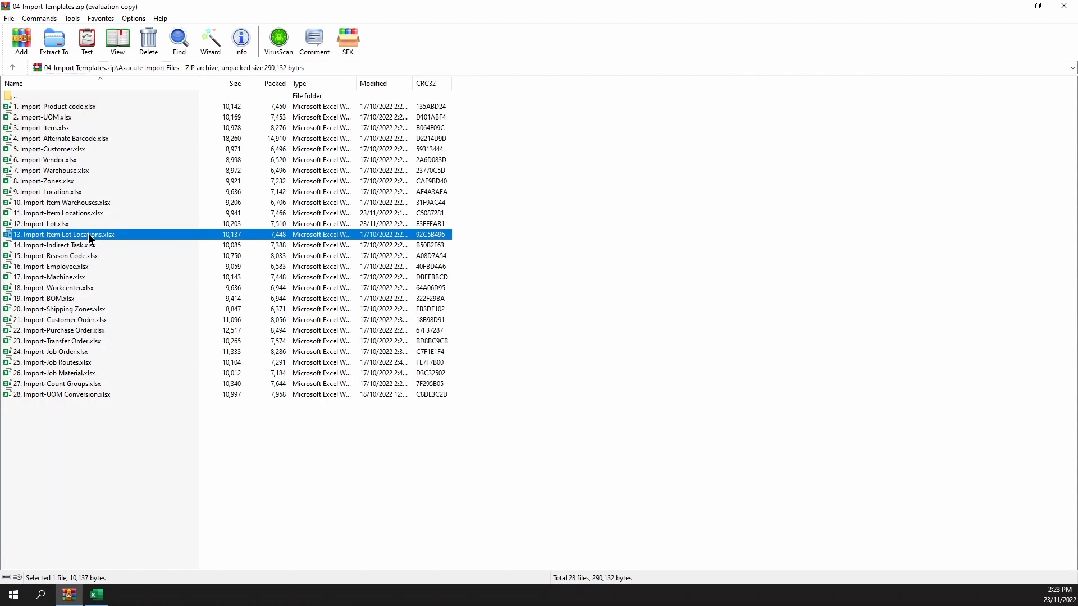
key(alt+Tab)
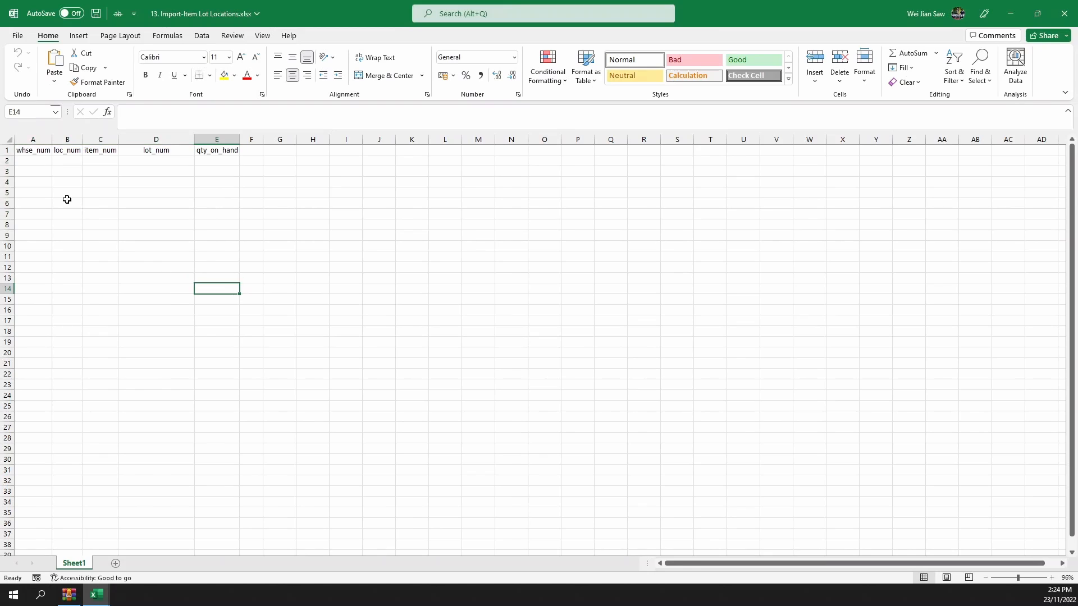
ctrl+scroll(67, 199, up, 7)
scroll(84, 209, down, 1)
scroll(106, 224, up, 1)
click(255, 275)
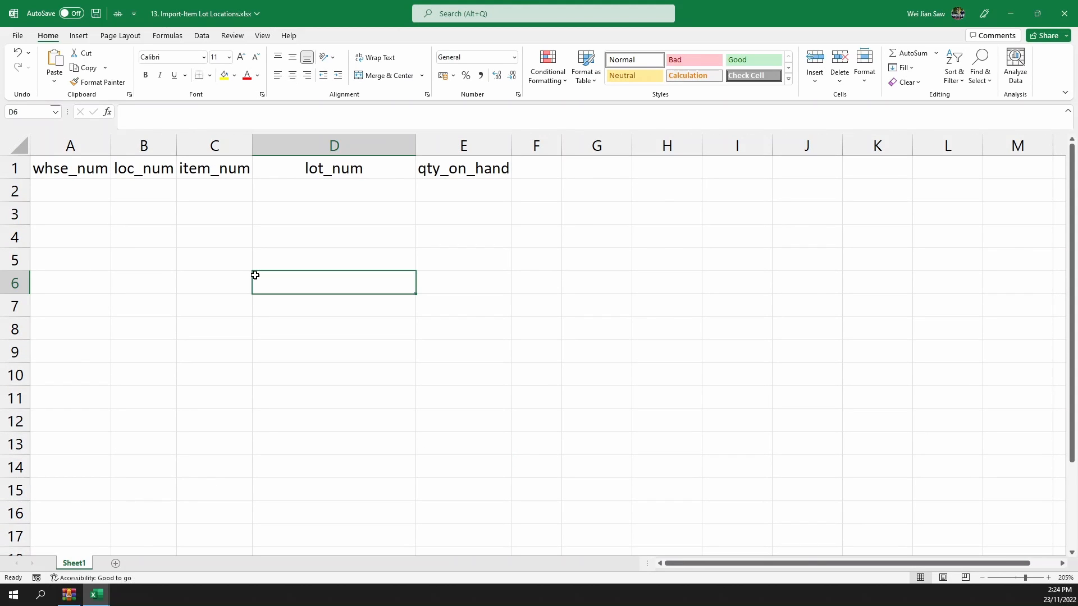
Copy the item numbers in A2:A4 of 12. Import-Lot.xlsx into the item_num column of 13. Import-Item Lot Locations.xlsx, starting at C2
click(97, 595)
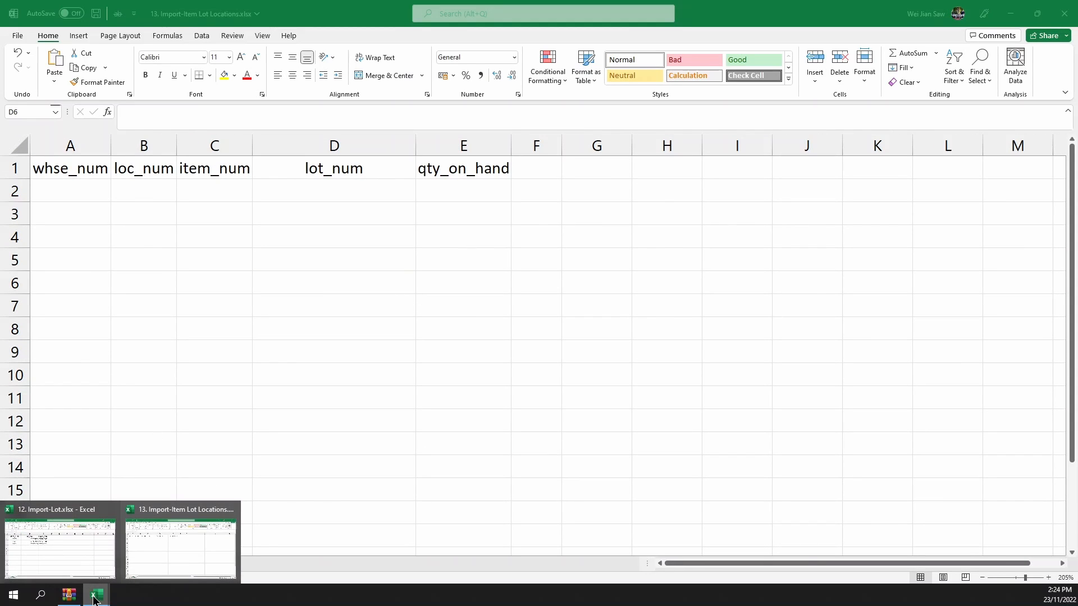
click(60, 548)
drag(115, 194, 114, 242)
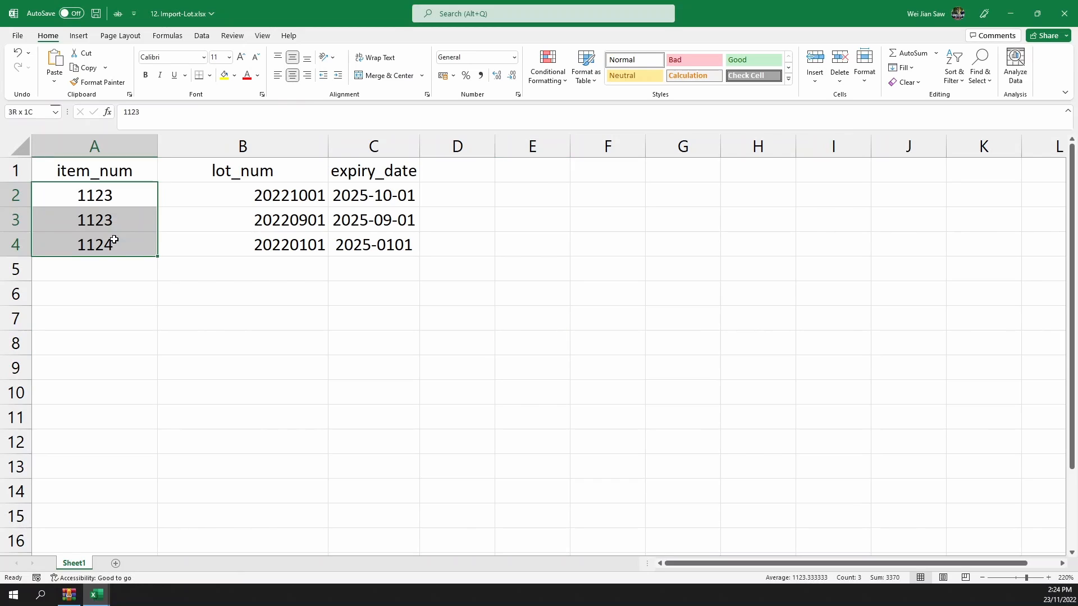
right_click(114, 240)
click(137, 284)
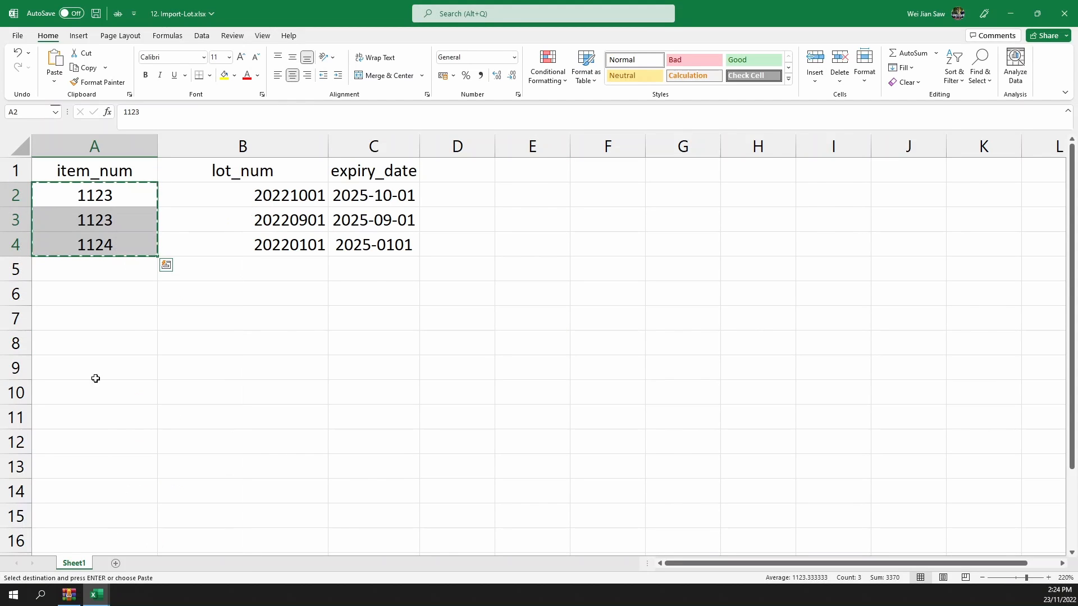
click(84, 594)
click(159, 565)
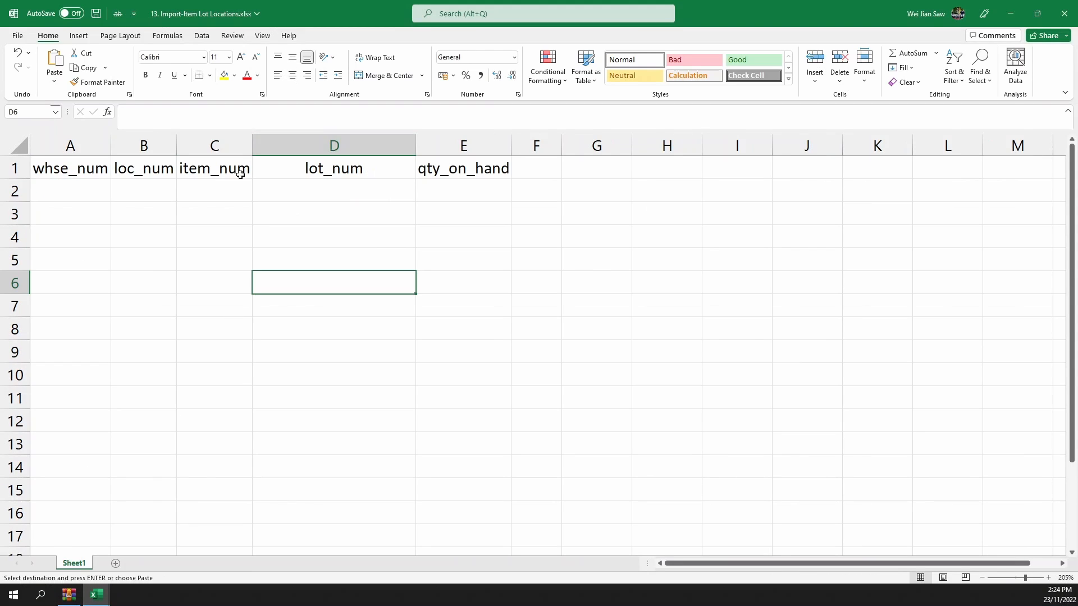
click(220, 187)
right_click(219, 187)
click(267, 263)
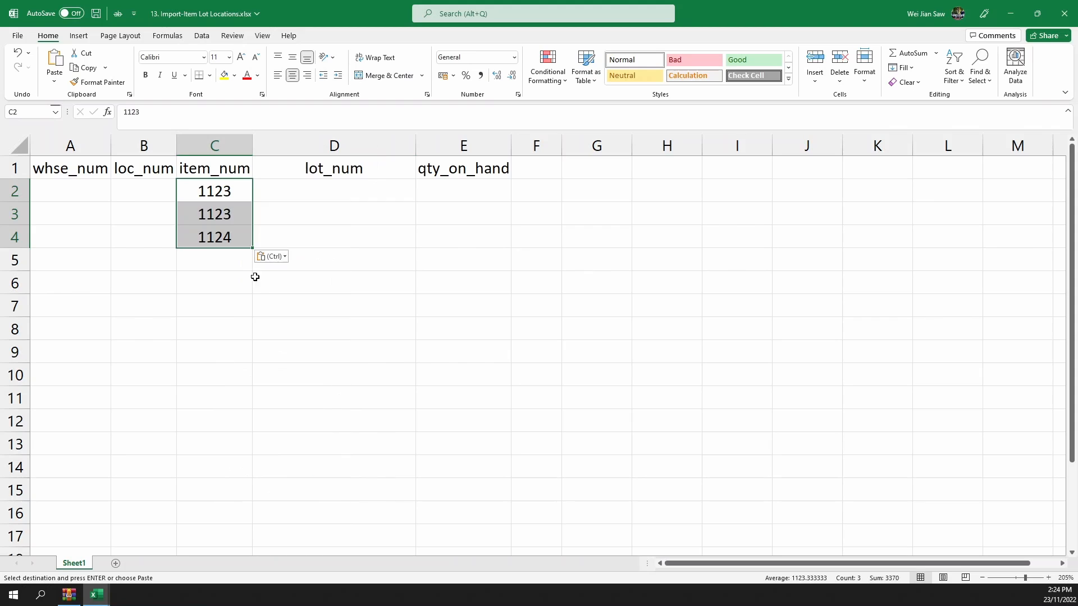
Copy the lot numbers in B2:B4 of 12. Import-Lot.xlsx as values into the item lot locations workbook's lot_num column, starting at D2
click(94, 587)
click(59, 538)
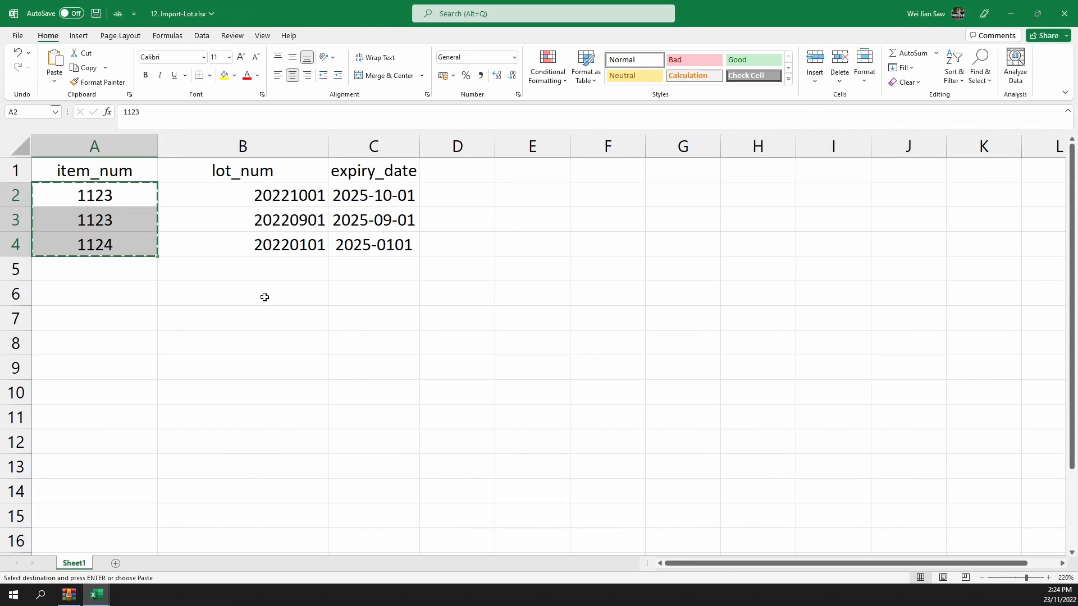
drag(278, 196, 289, 245)
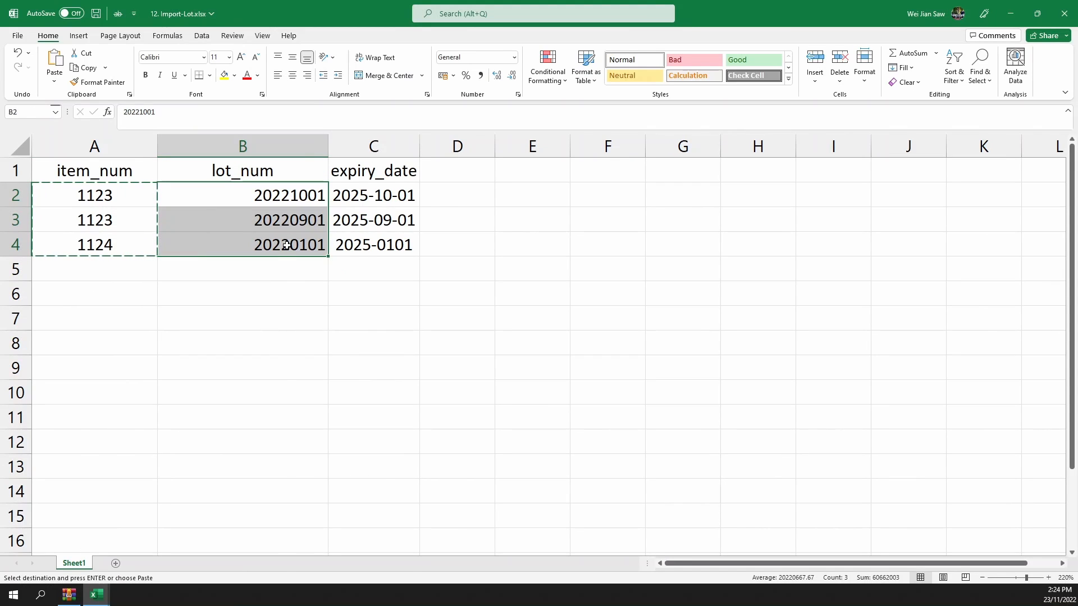
right_click(289, 246)
click(317, 289)
click(97, 594)
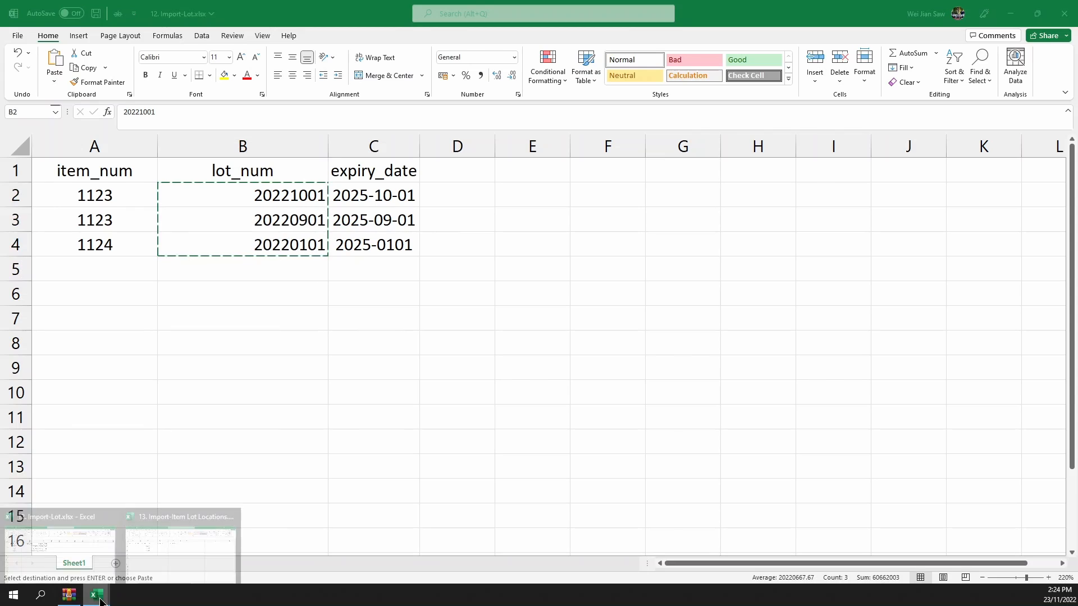
click(165, 550)
click(332, 188)
right_click(335, 188)
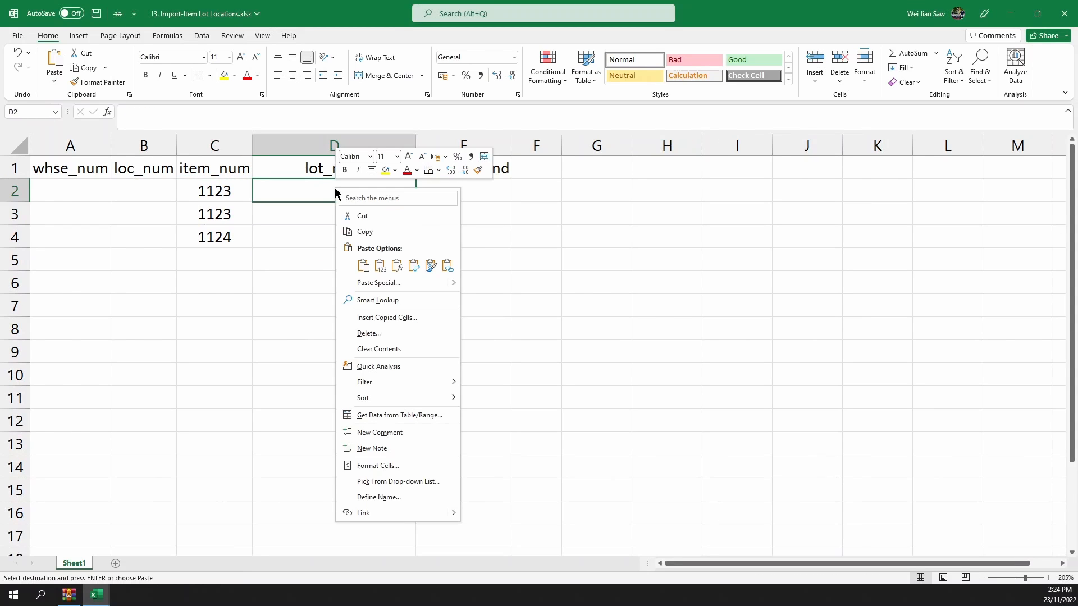
click(380, 265)
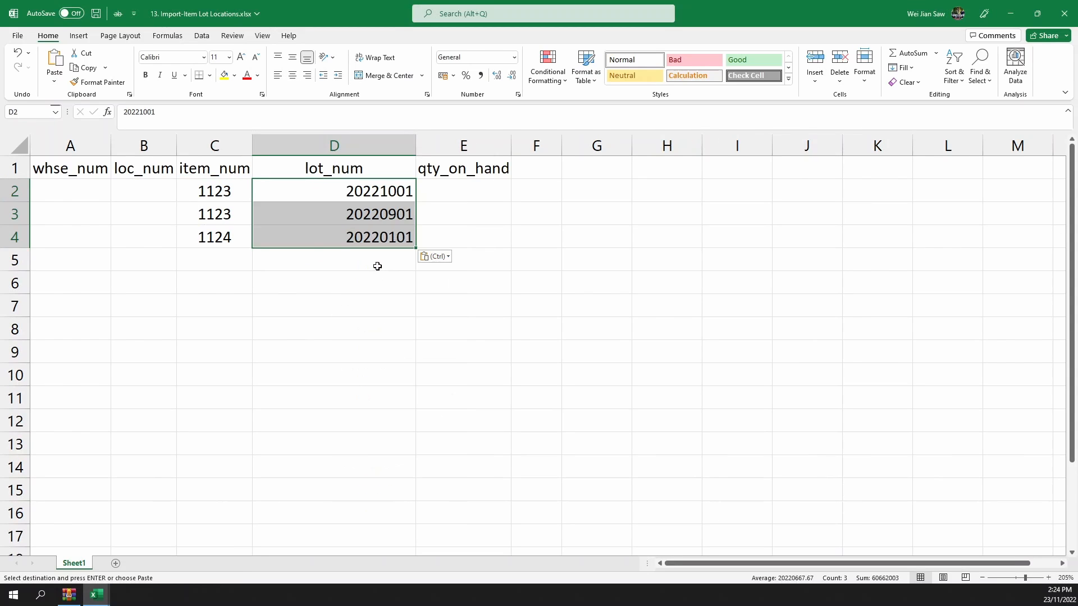
Enter MAIN as the warehouse number in A2 and fill it down through A4
click(95, 191)
text(MAIN)
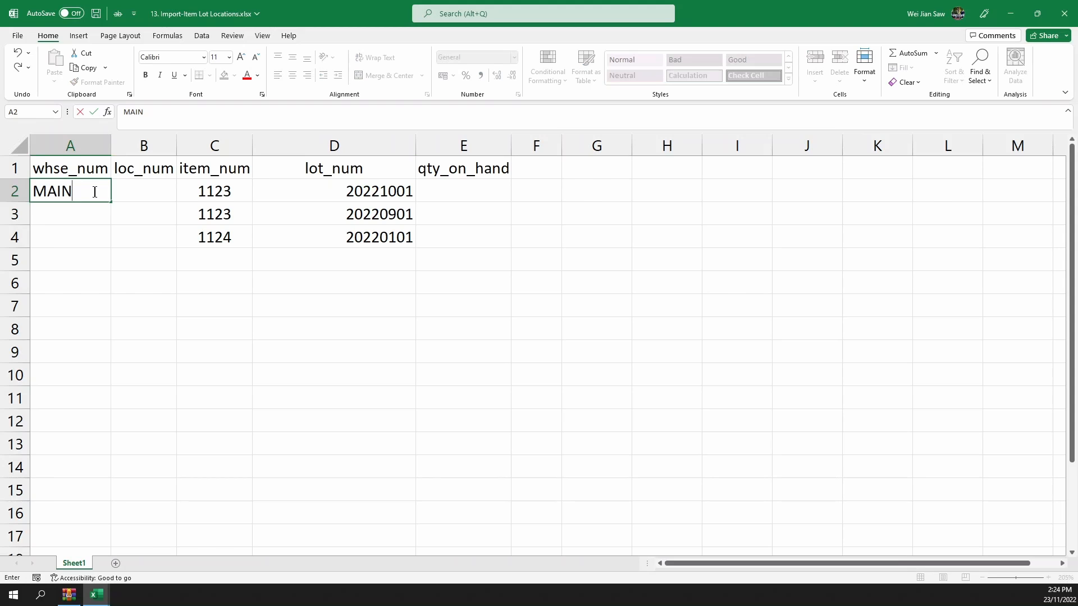
key(Return)
drag(111, 207, 111, 239)
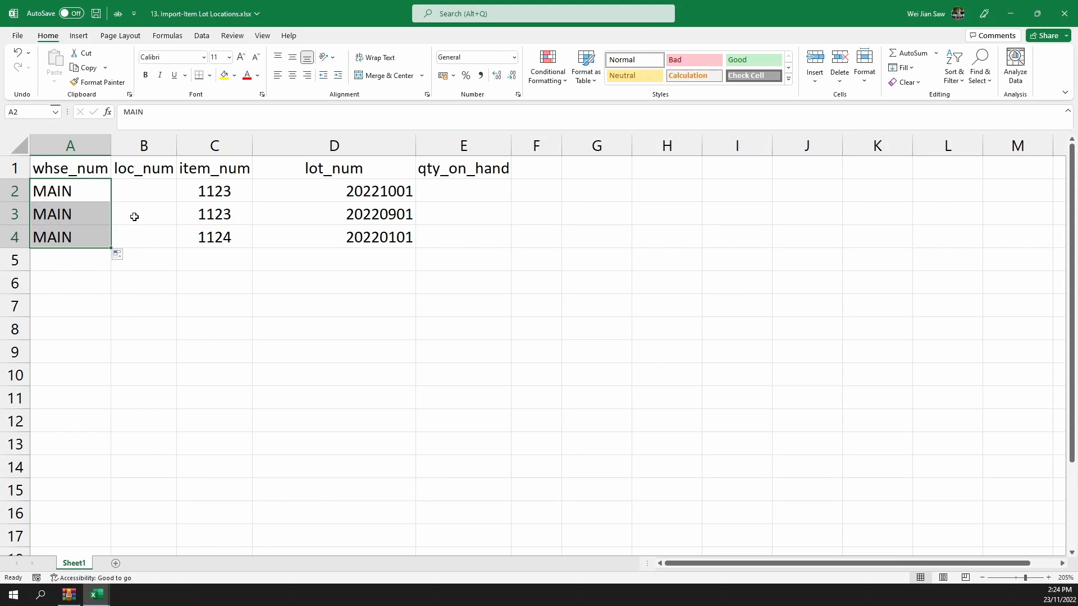
Enter the location numbers A1-1, A2-1 and B1-1 in the loc_num column, cells B2 to B4
click(158, 187)
text(A1-1)
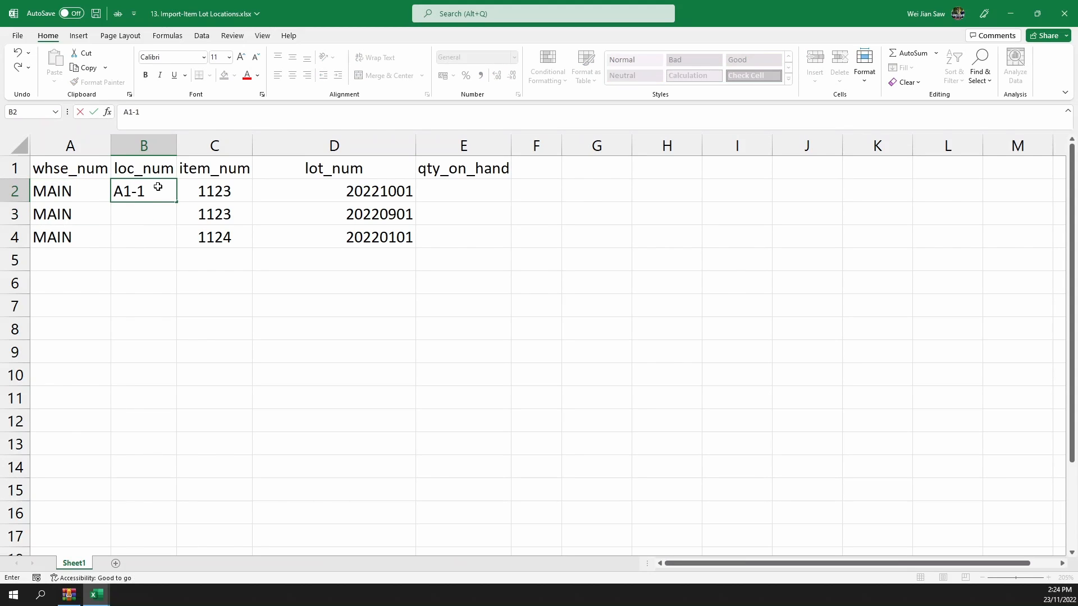
key(Return)
text(A2-1)
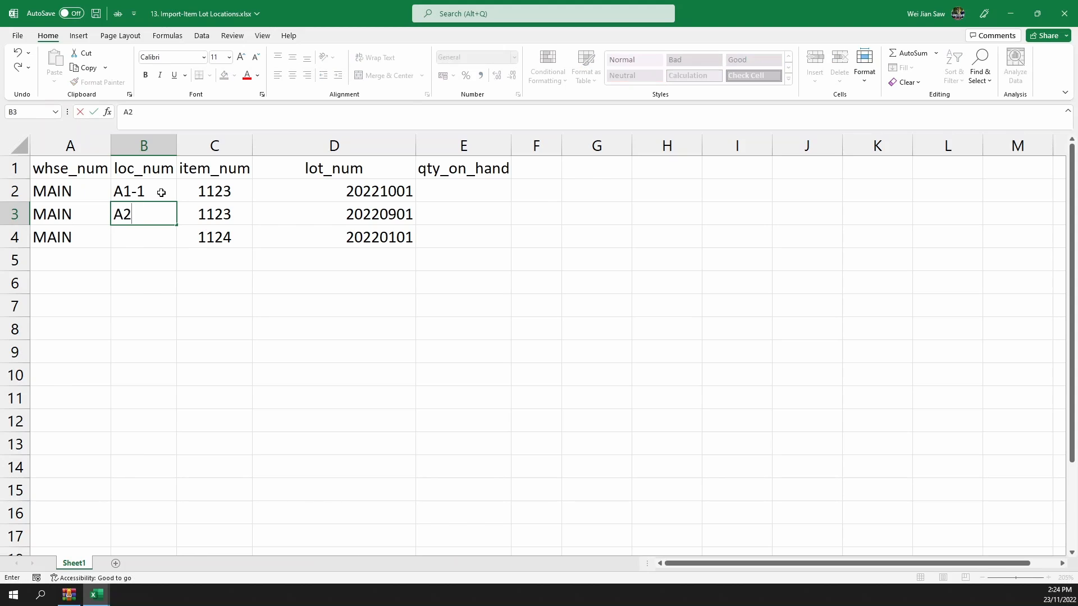
key(Return)
text(B1-1)
key(Return)
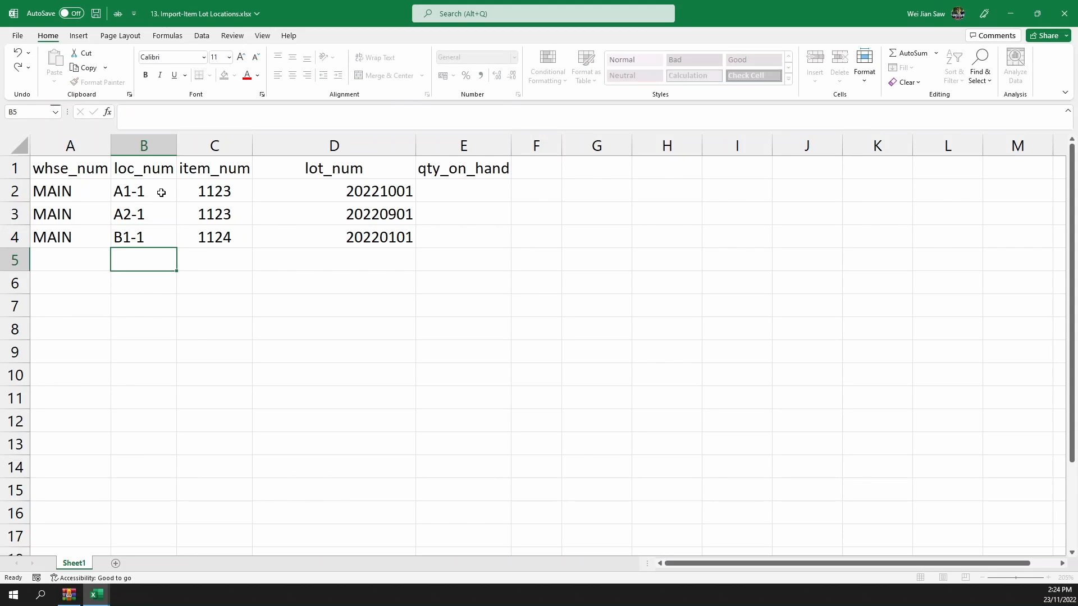
Enter the on-hand quantities 100, 25 and 98 in the qty_on_hand column, cells E2 to E4
click(463, 192)
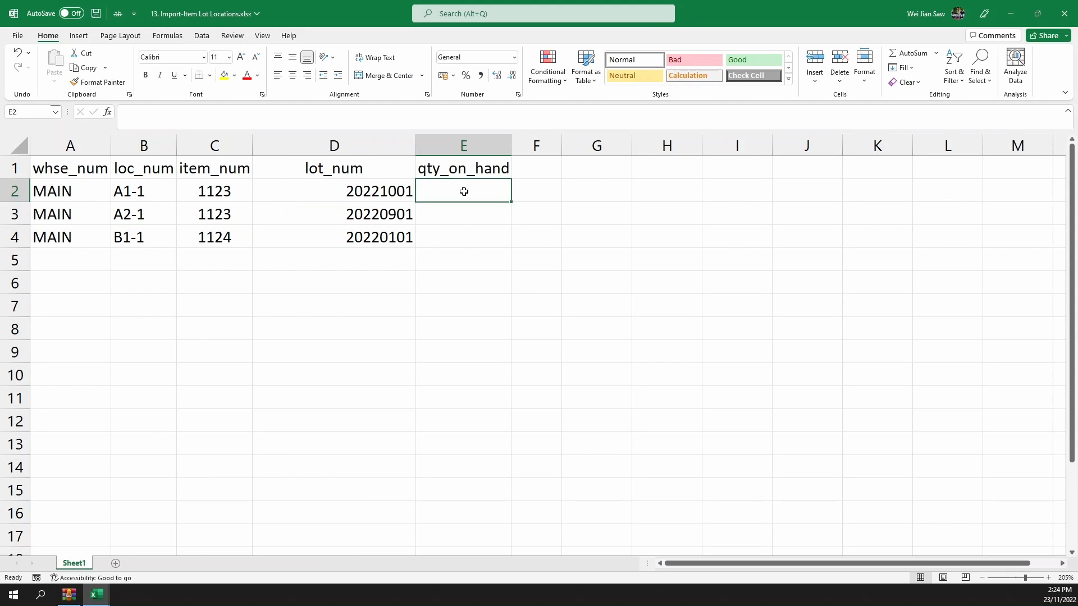
text(100)
key(Return)
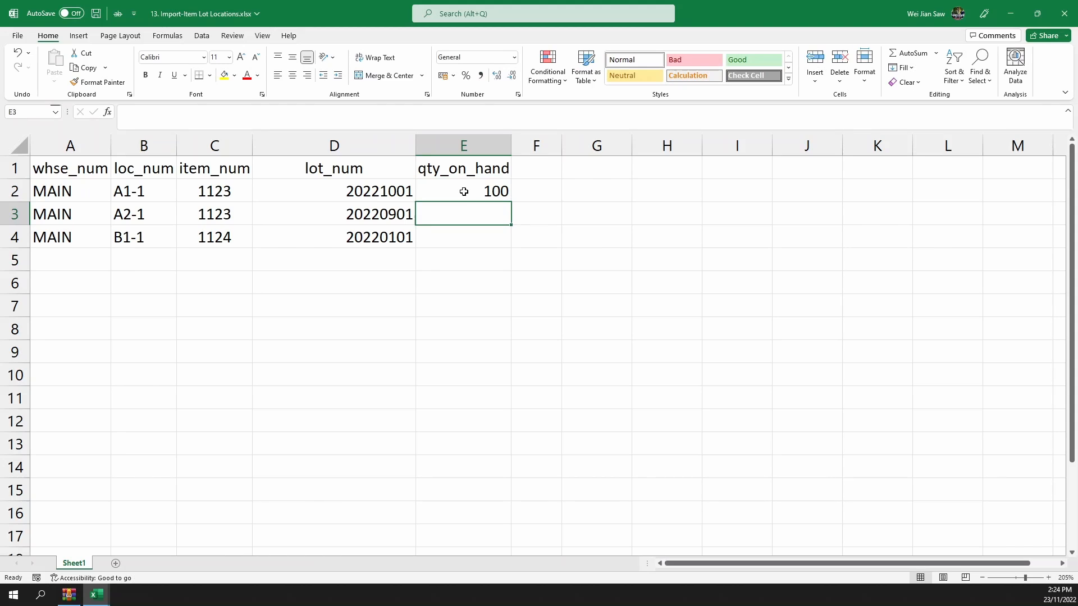
text(25)
key(Return)
text(98)
key(Return)
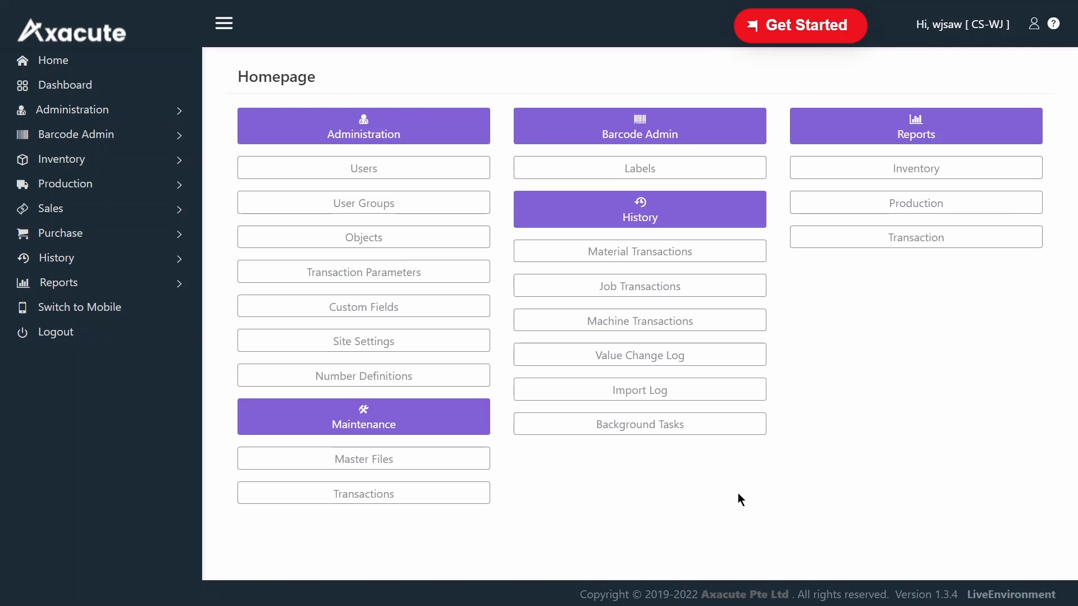
In Axacute, open the Item Locations master file and import 11. Import-Item Locations.xlsx into it
click(462, 465)
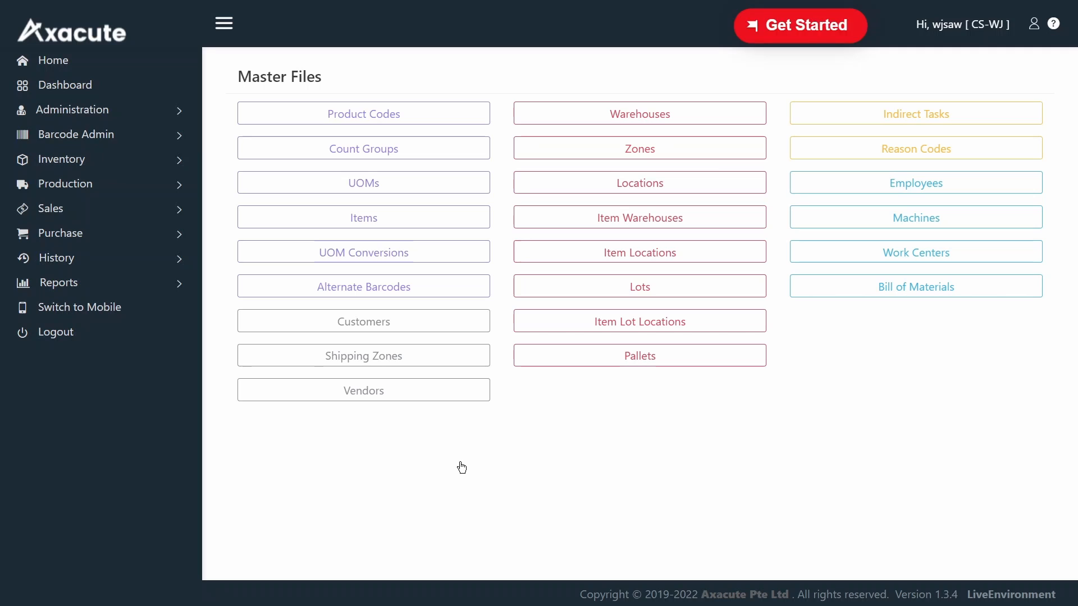
click(683, 254)
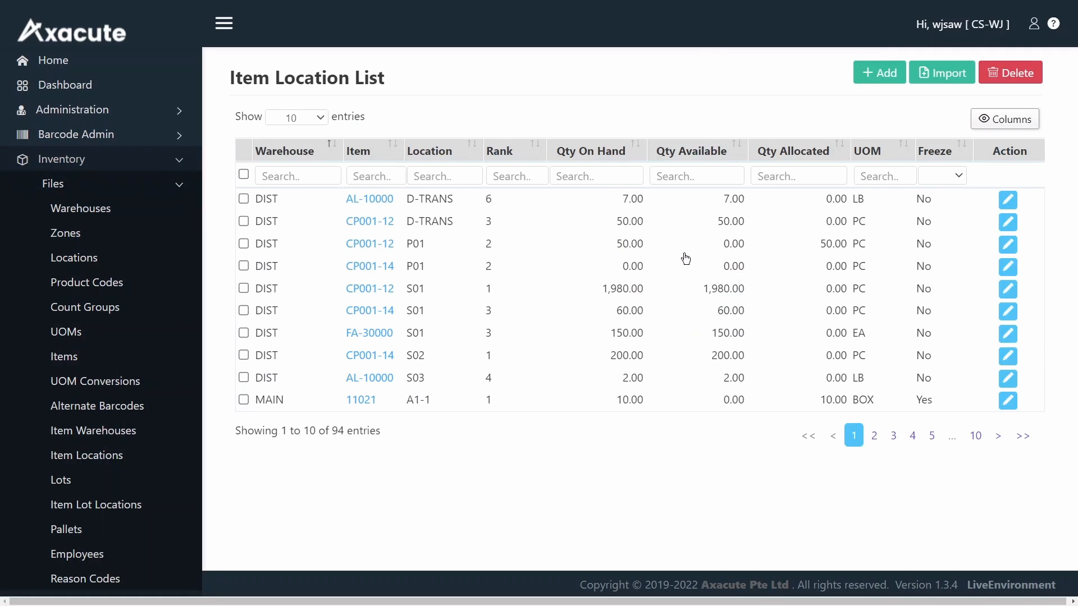
click(942, 73)
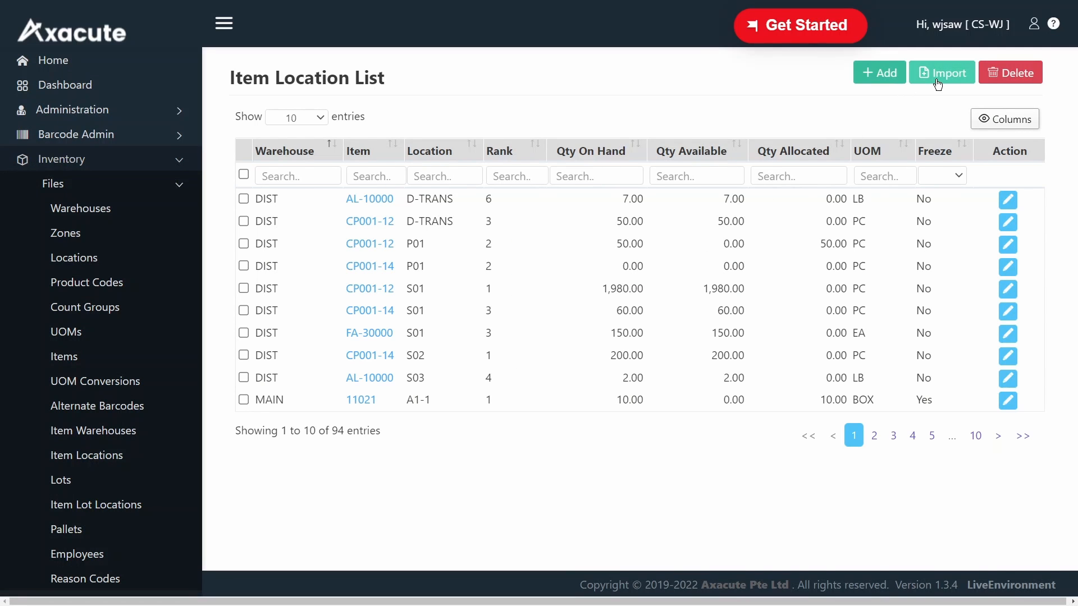
click(339, 94)
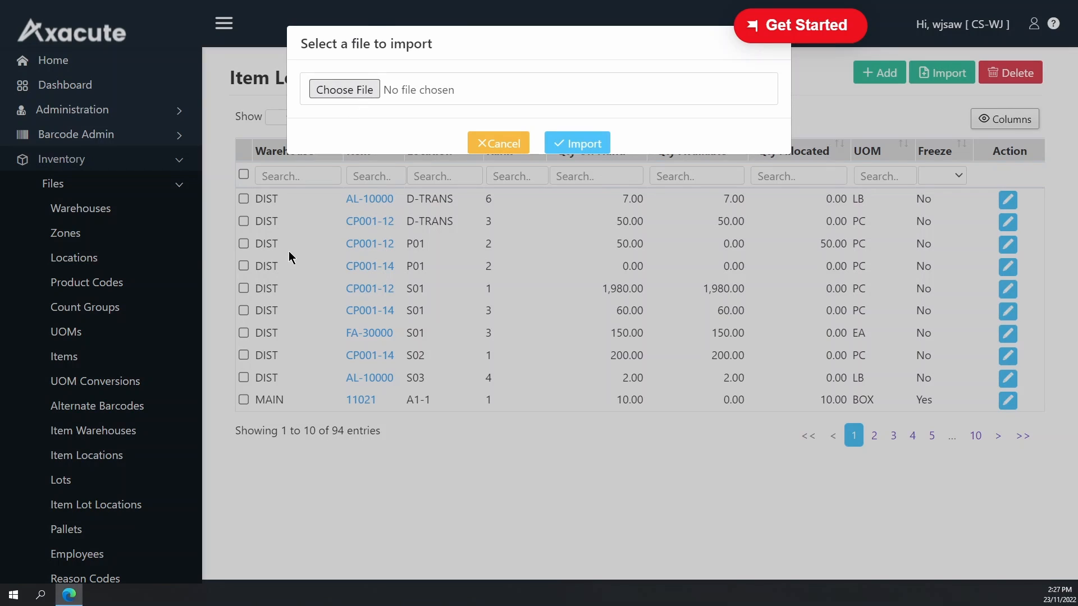
click(180, 85)
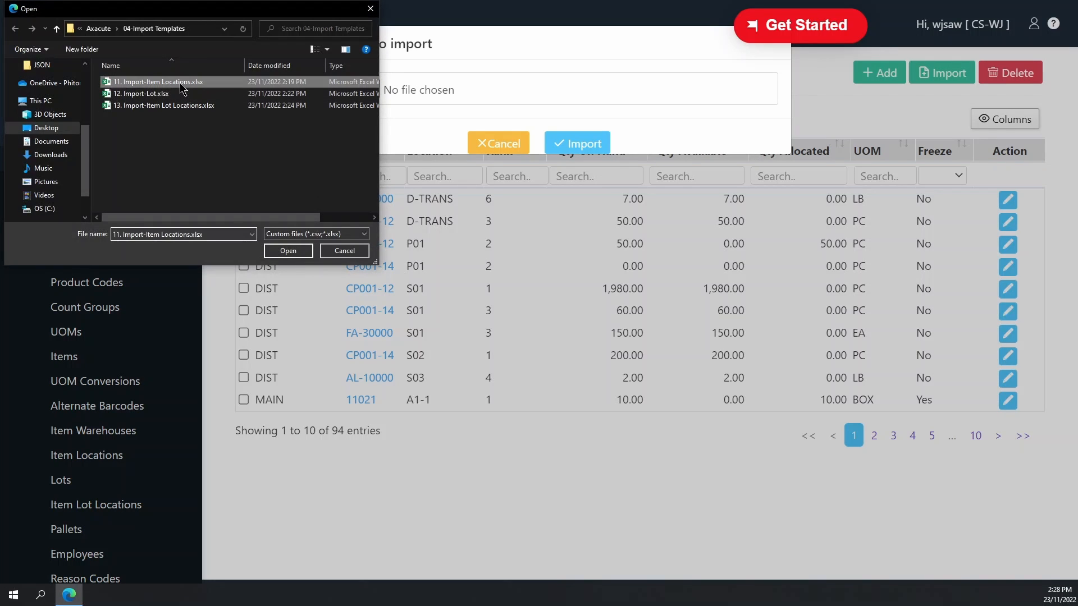
click(325, 248)
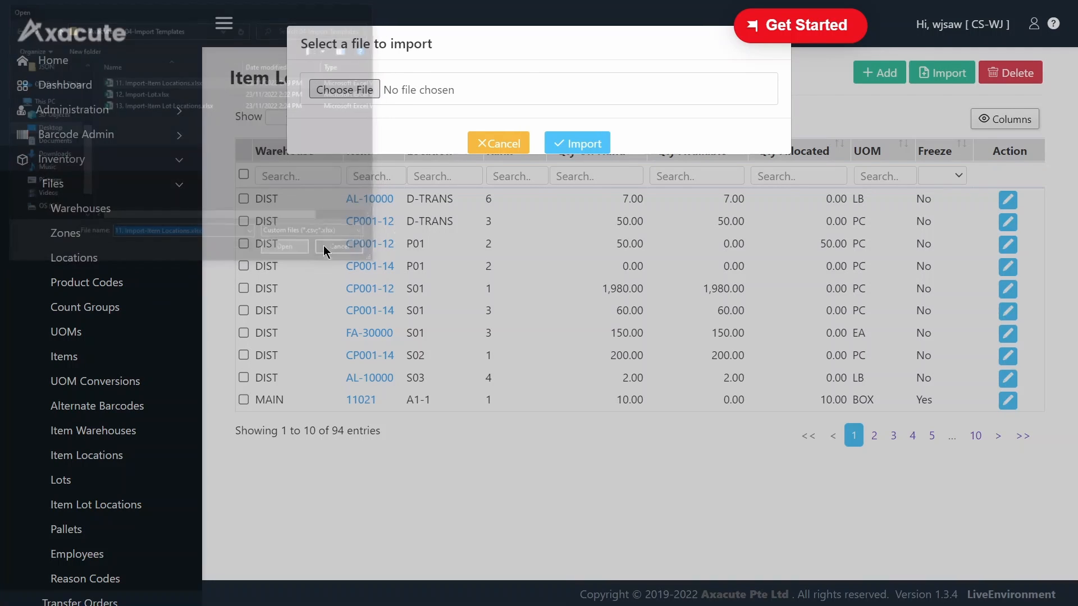
click(577, 143)
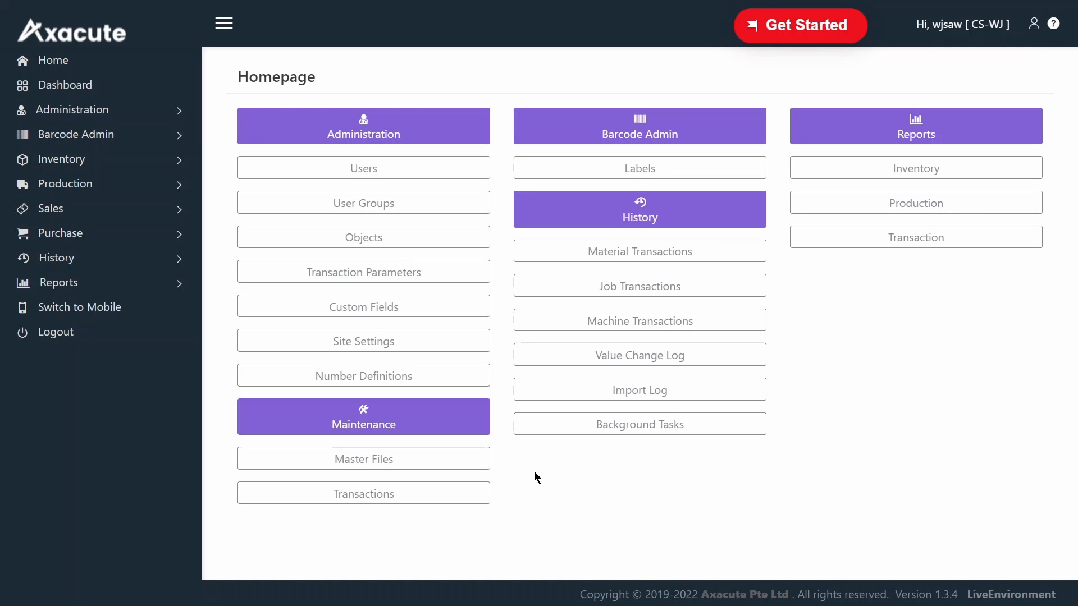
Open the Lots master file and import 12. Import-Lot.xlsx from the 04-Import Templates folder
click(483, 466)
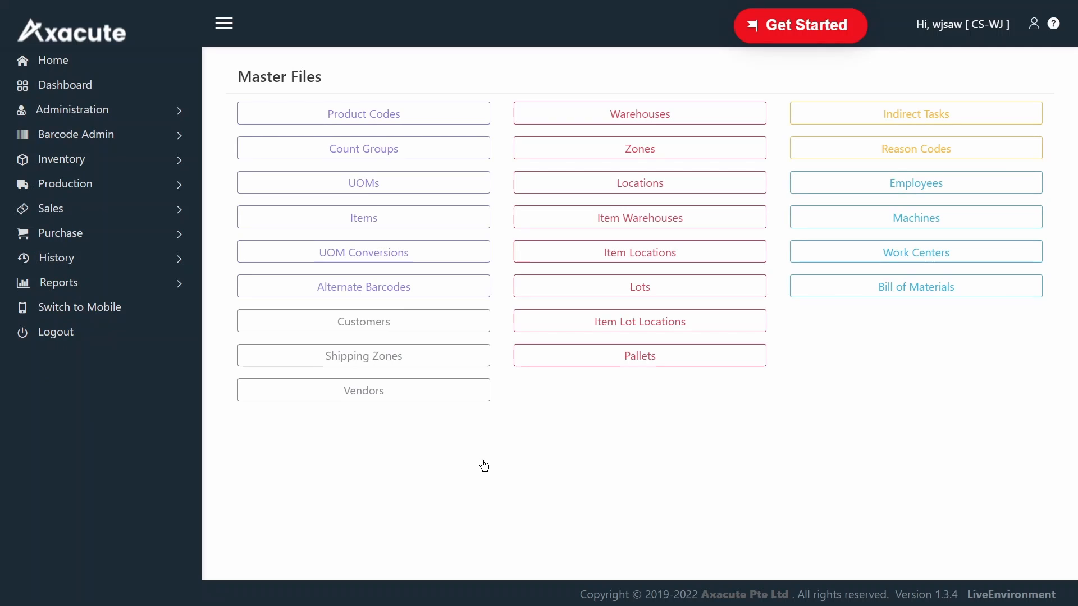
click(698, 287)
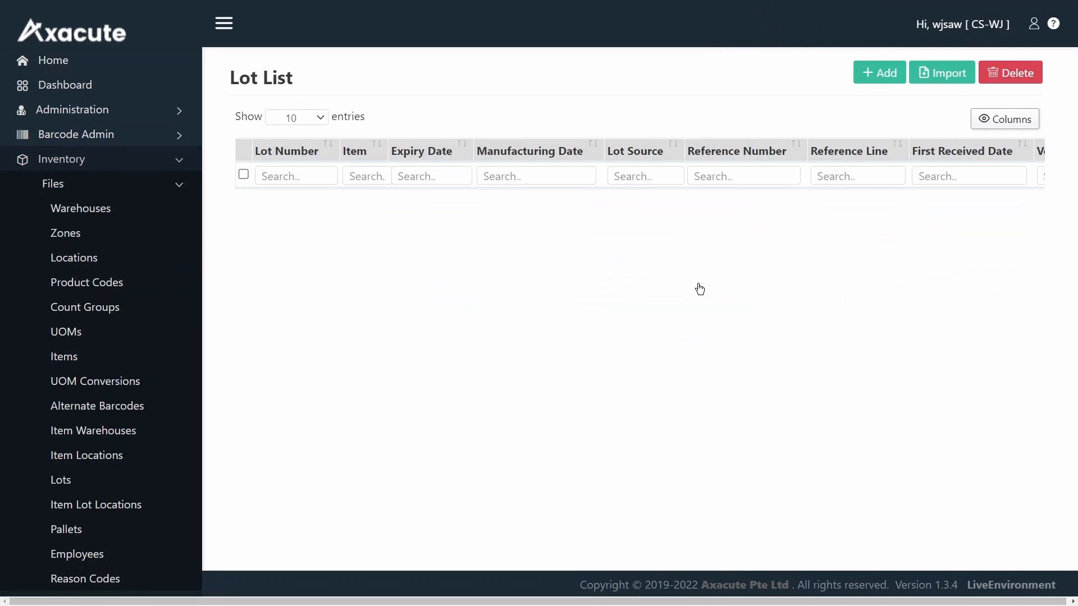
click(927, 79)
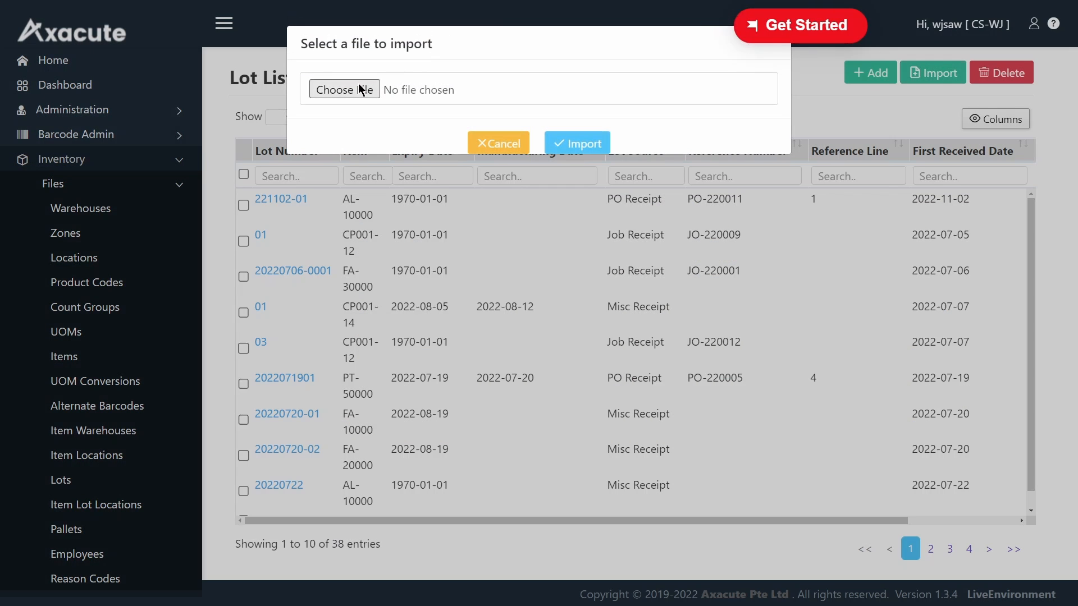
click(360, 90)
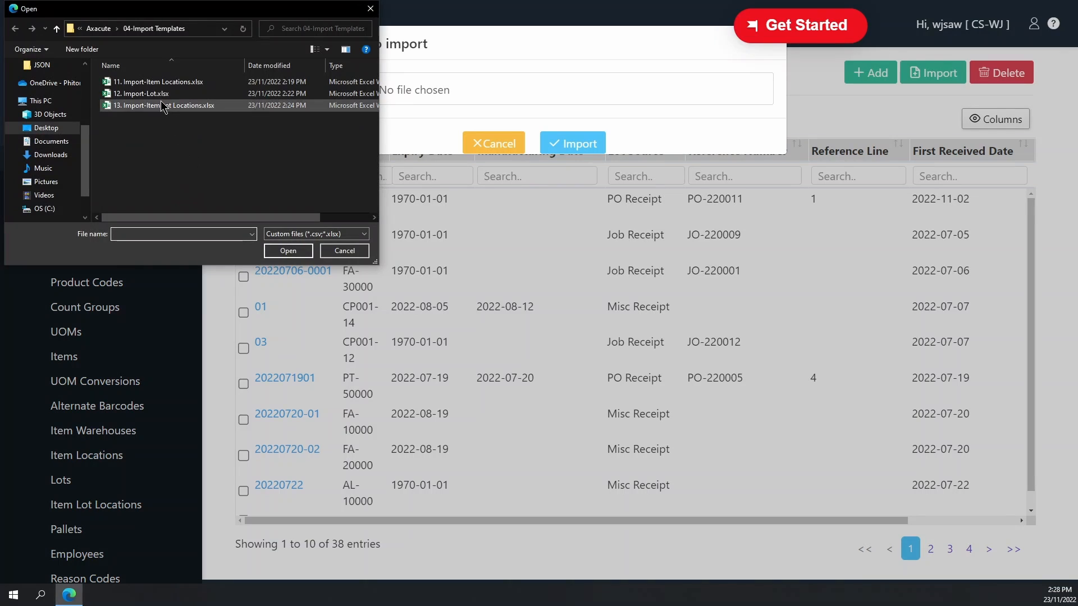
click(162, 94)
click(288, 251)
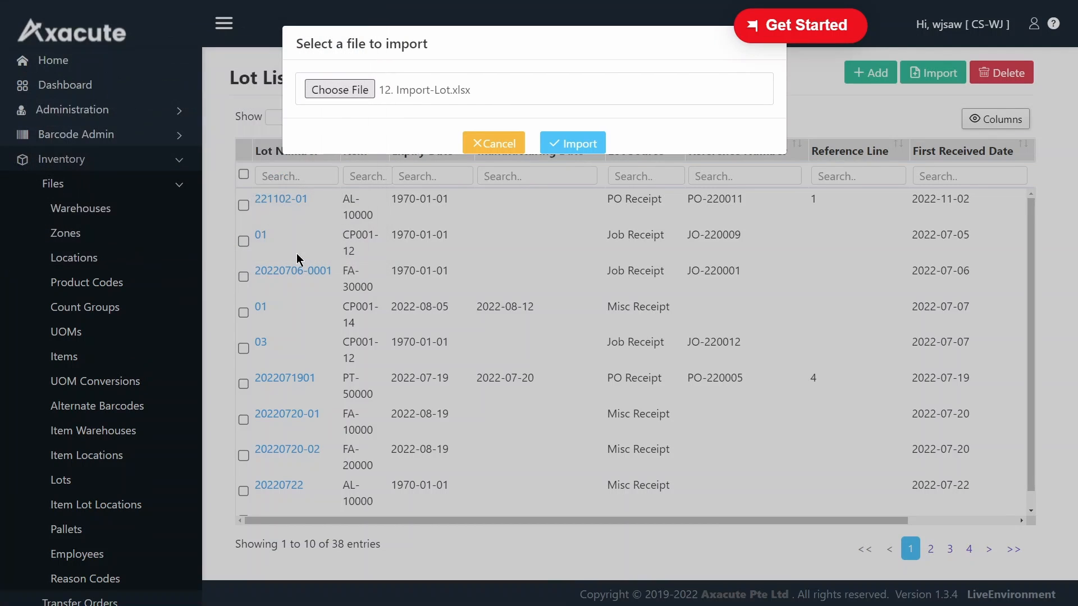
click(568, 148)
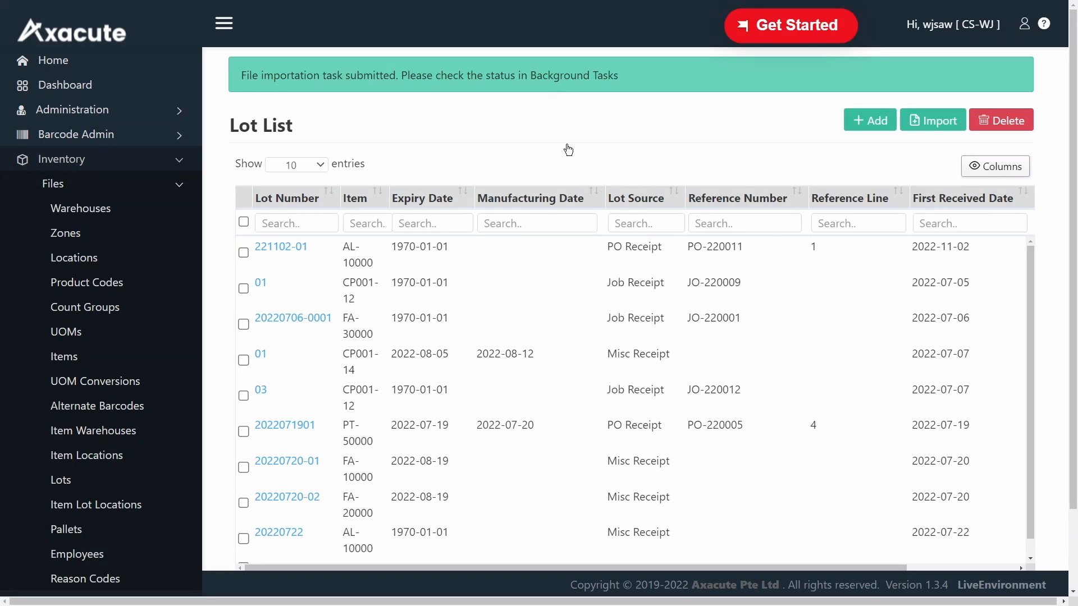
Open the Item Lot Locations list and import 13. Import-Item Lot Locations.xlsx into it
click(125, 505)
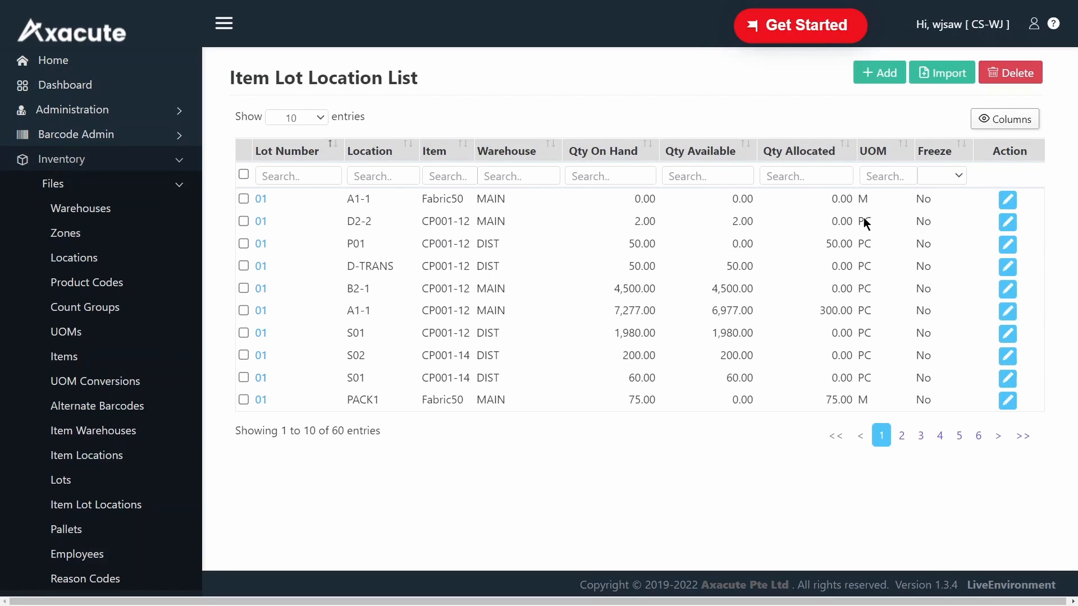
click(929, 75)
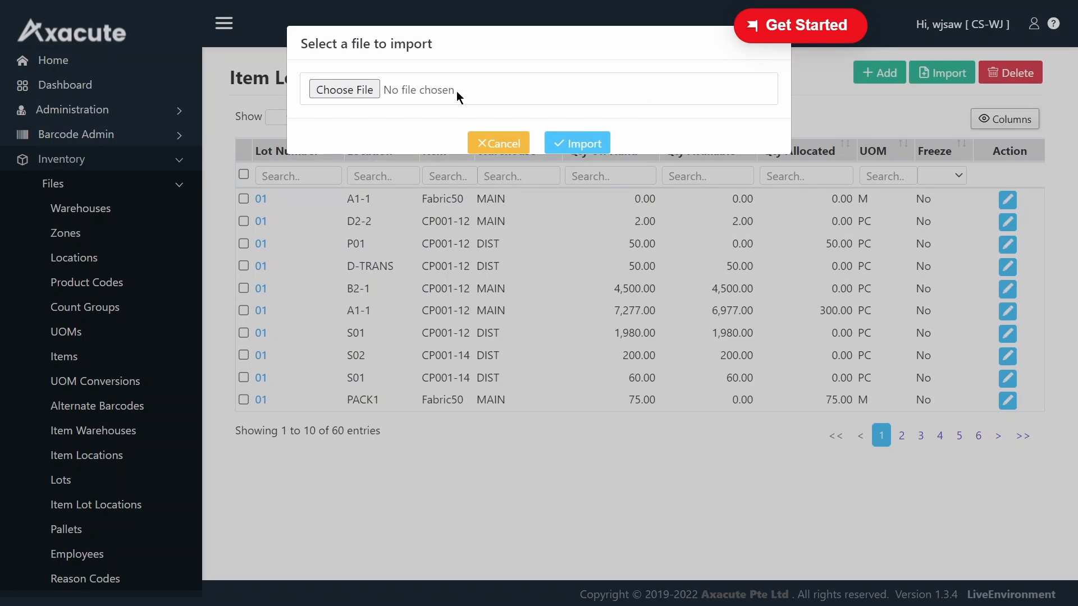
click(367, 89)
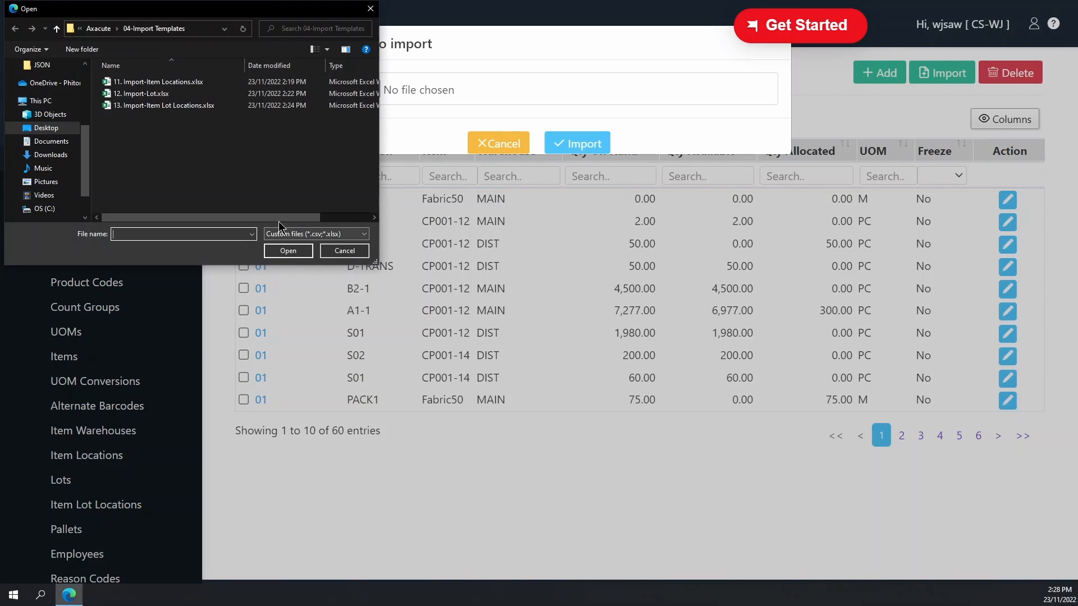
click(245, 103)
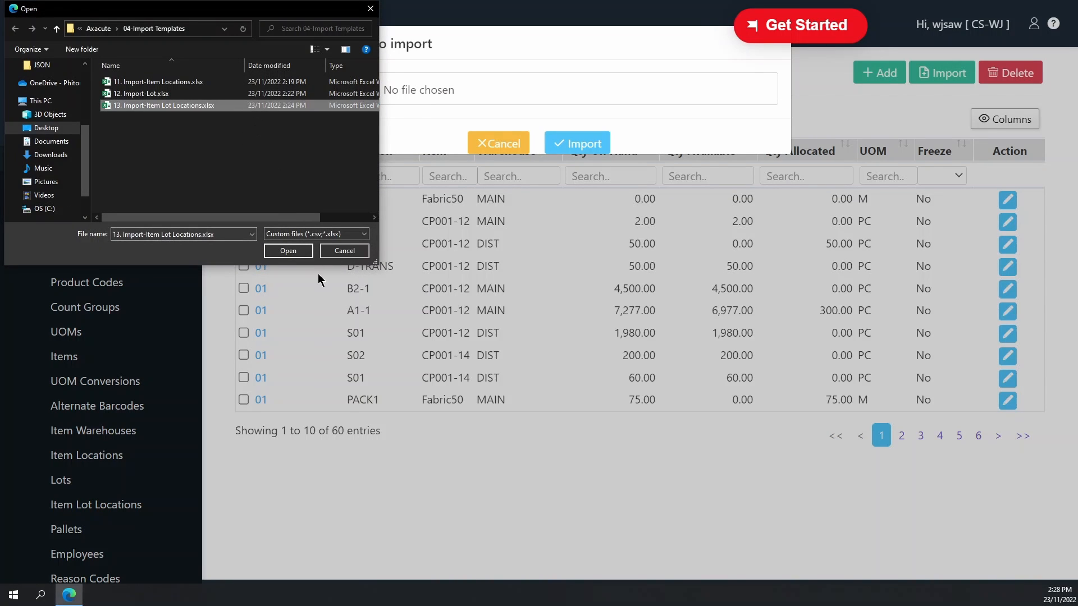
click(303, 256)
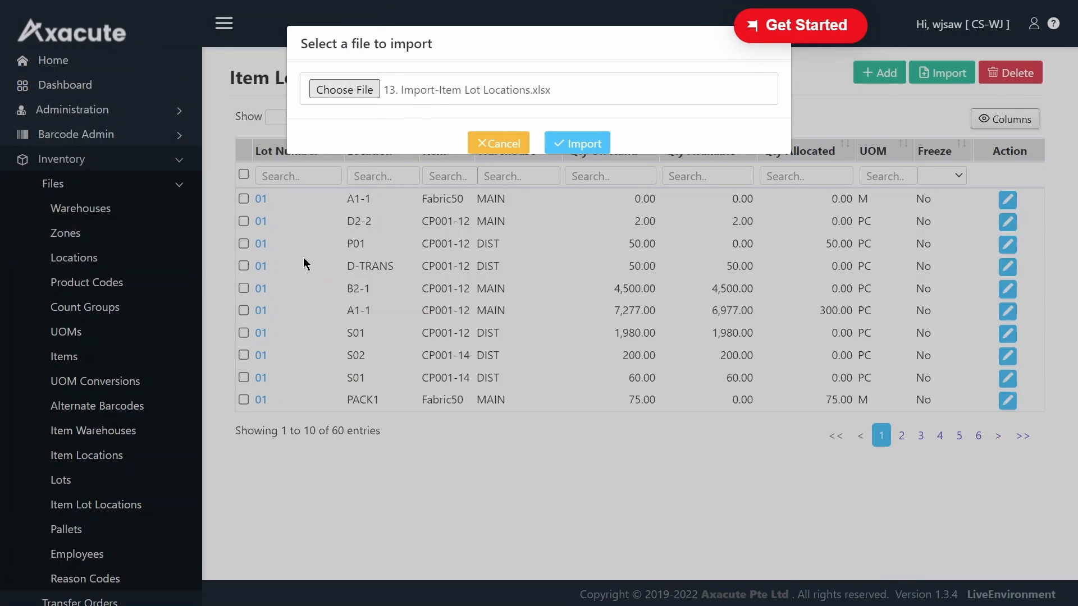
click(589, 151)
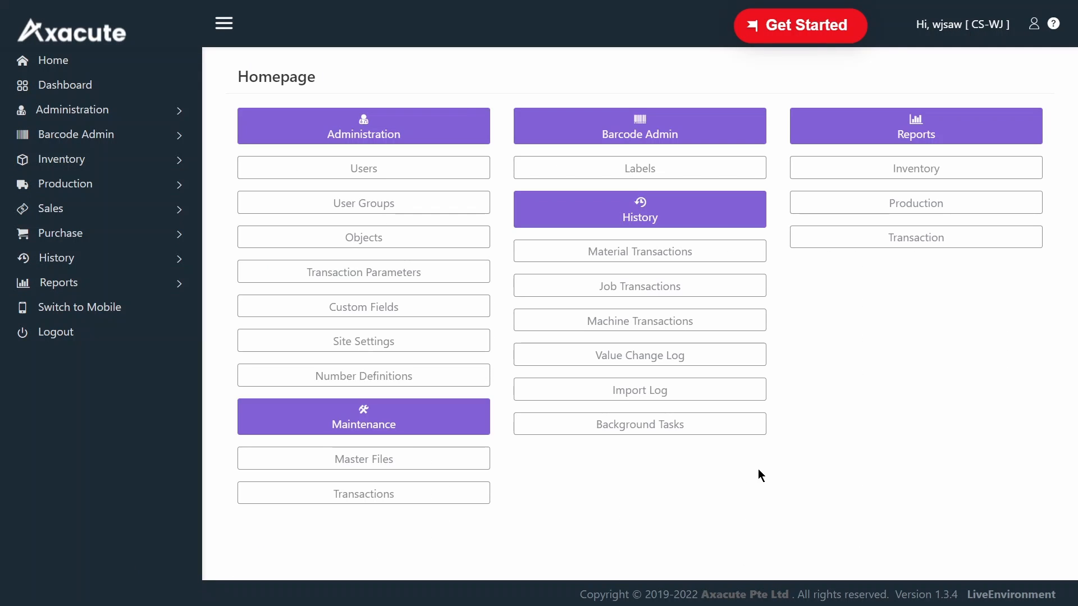
Check the status of the imports in the Import Log and Background Tasks, opening the details of Lots import task 86
click(691, 393)
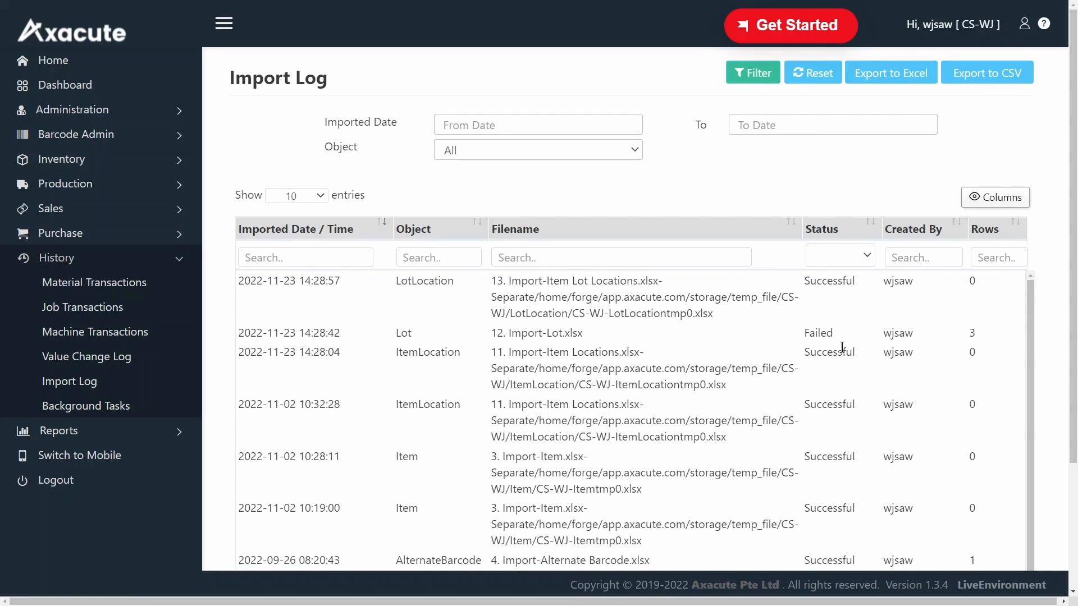
click(119, 405)
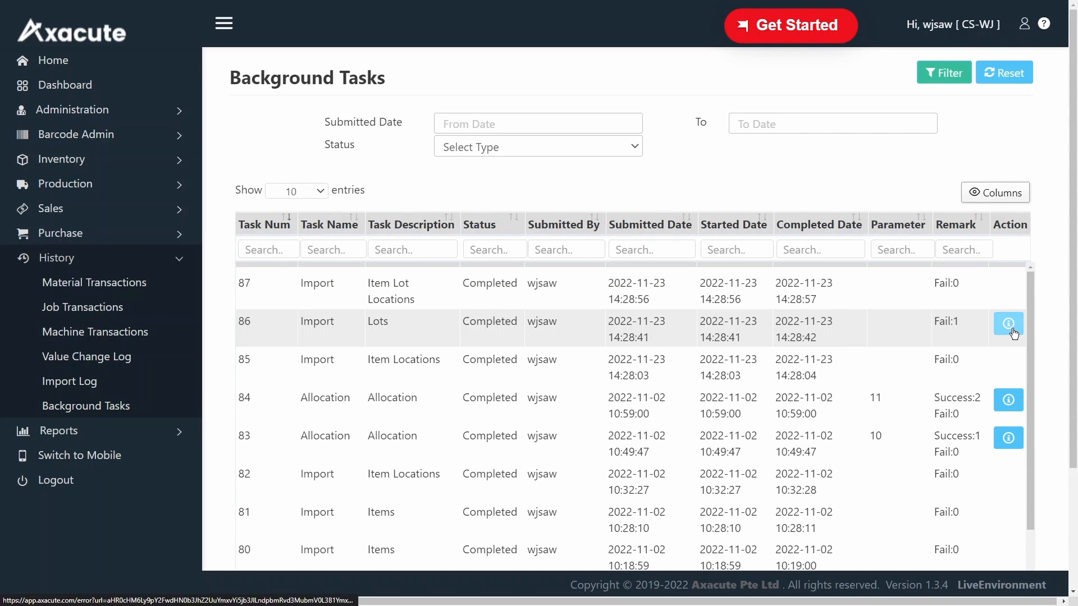
click(1013, 330)
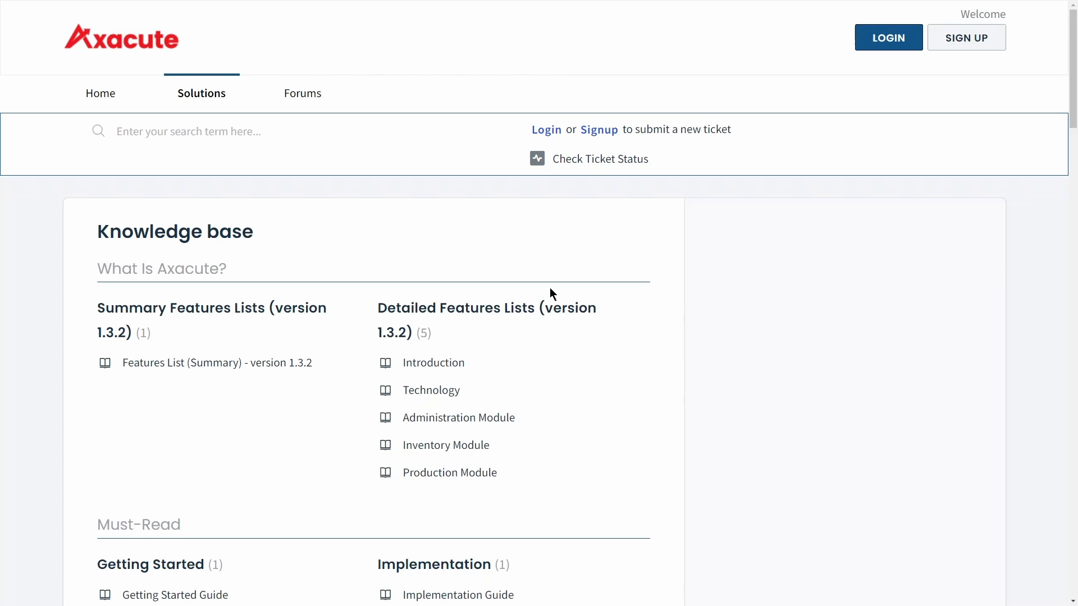
Open the knowledge base article Enter Inventory Opening Balance under Opening Balance Migration and read its import file format descriptions
scroll(550, 287, down, 12)
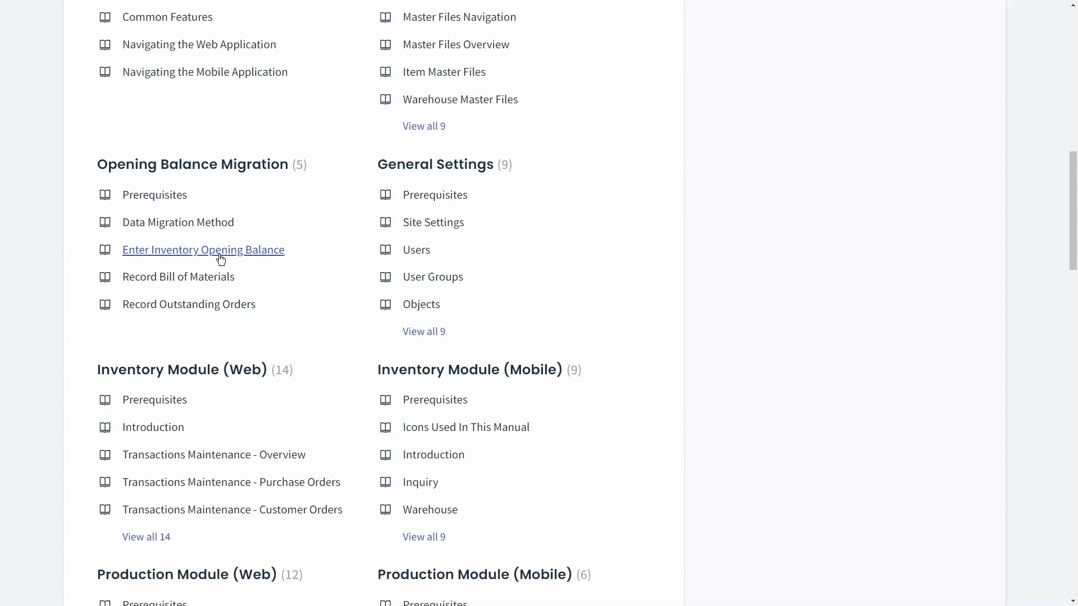
click(219, 256)
scroll(500, 340, down, 18)
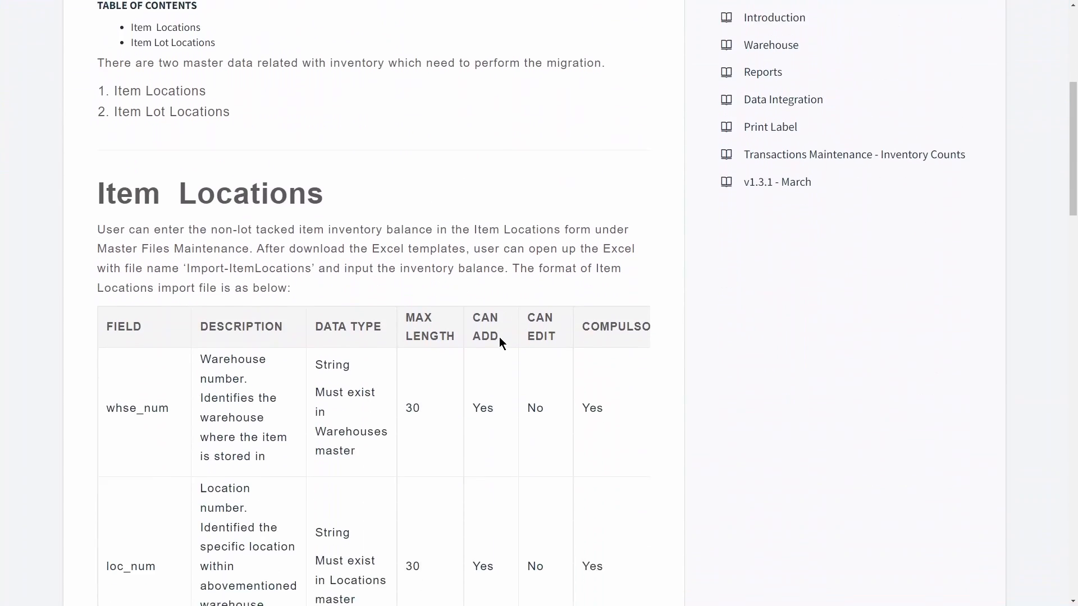
scroll(499, 337, down, 8)
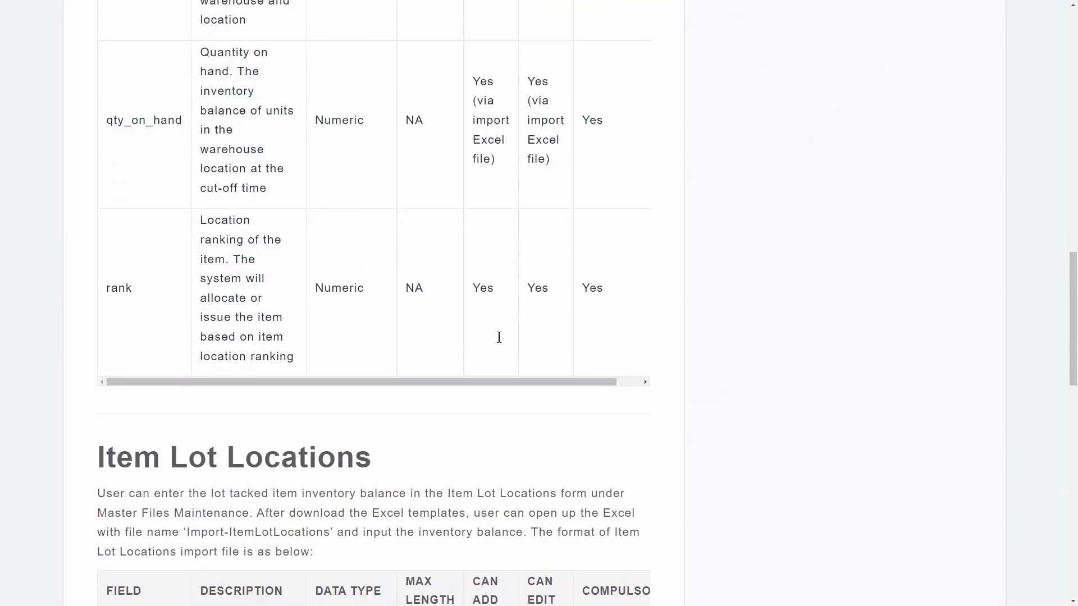